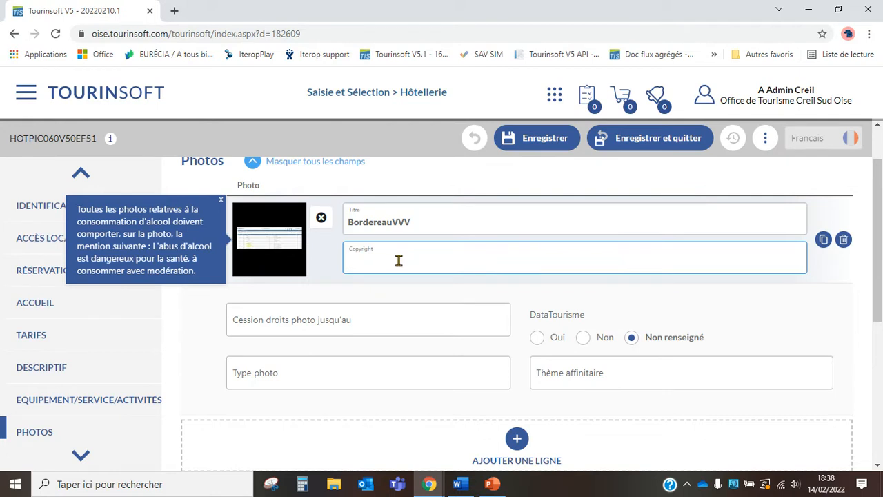
- Enter MB as the copyright holder of the BordereauVVV photo
{"action": "type", "text": "B"}
{"action": "left_click", "coordinate": [360, 324]}
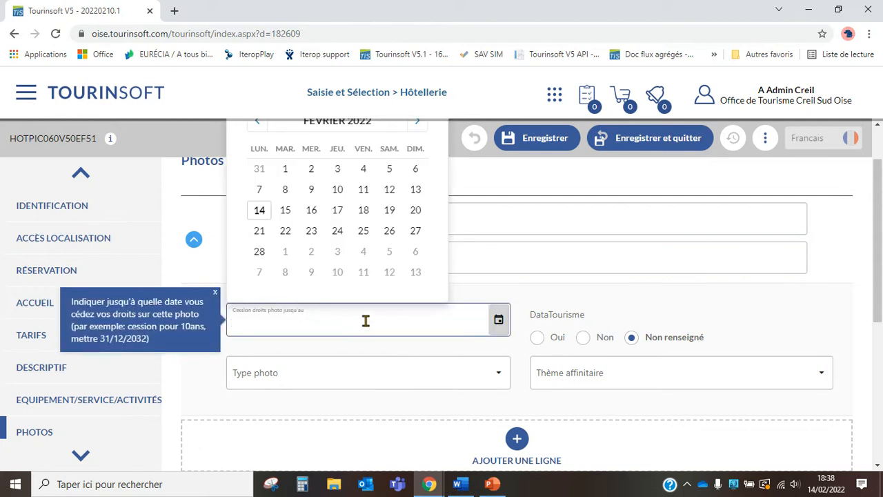
- Enter 10/02/2040 in the BordereauVVV photo's 'Cession droits photo jusqu'au' field
{"action": "left_click", "coordinate": [183, 270]}
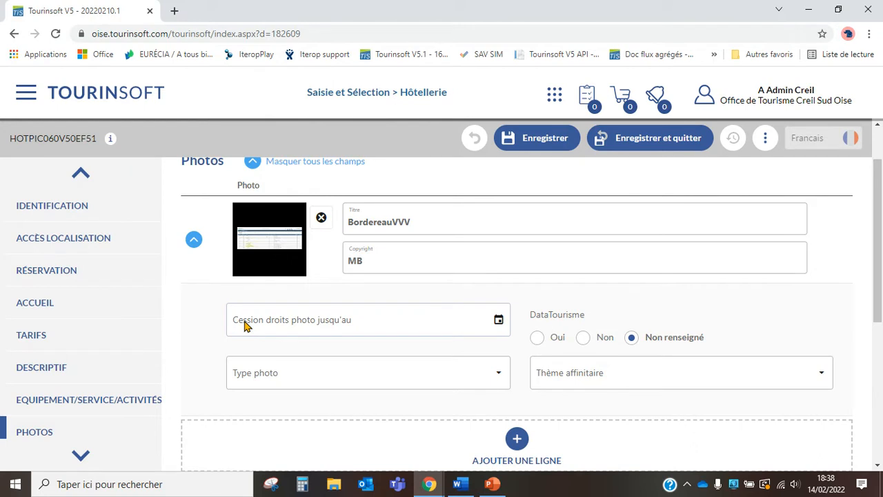
{"action": "left_click", "coordinate": [245, 325]}
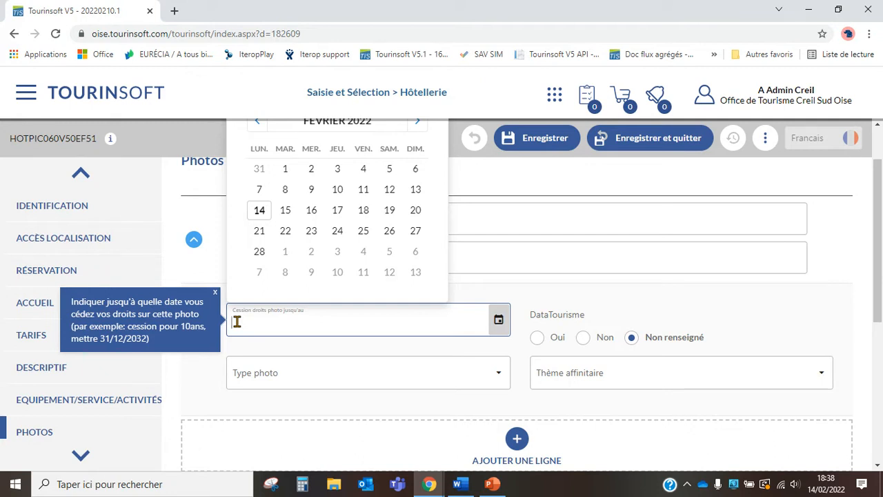
{"action": "type", "text": "14022040"}
{"action": "left_click", "coordinate": [211, 375]}
{"action": "left_click", "coordinate": [261, 319]}
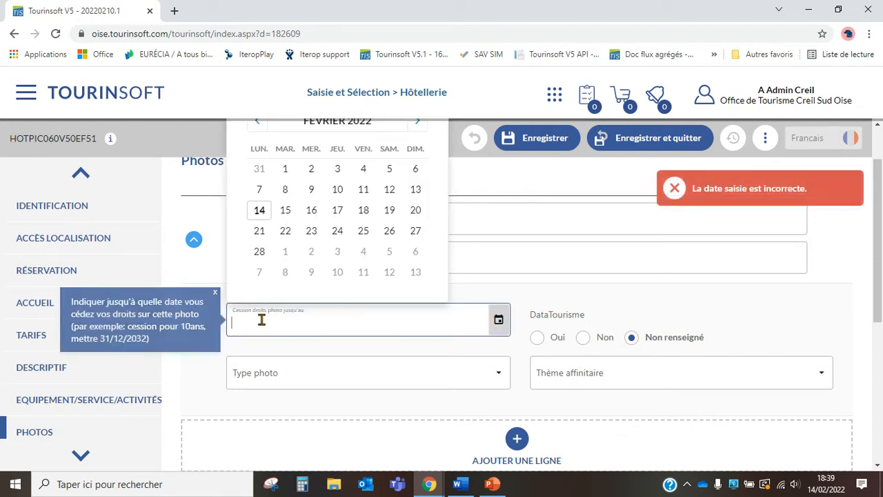
{"action": "left_click", "coordinate": [329, 314]}
{"action": "type", "text": "1"}
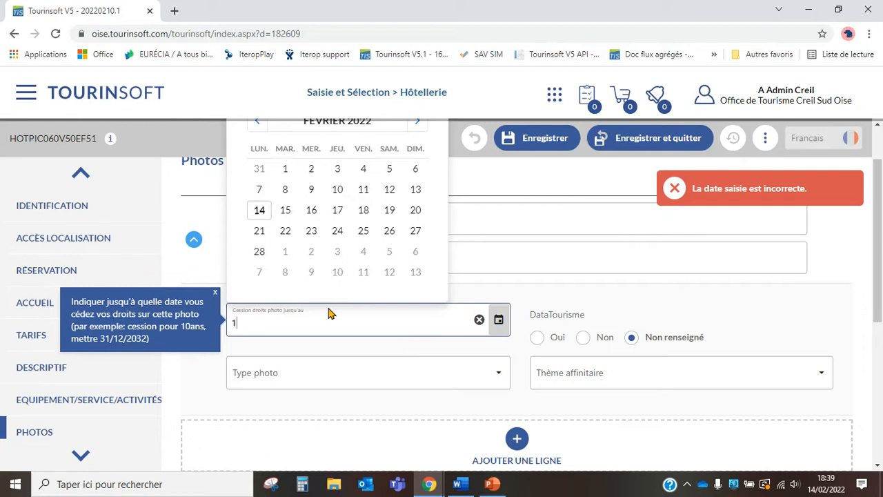
{"action": "type", "text": "0/02"}
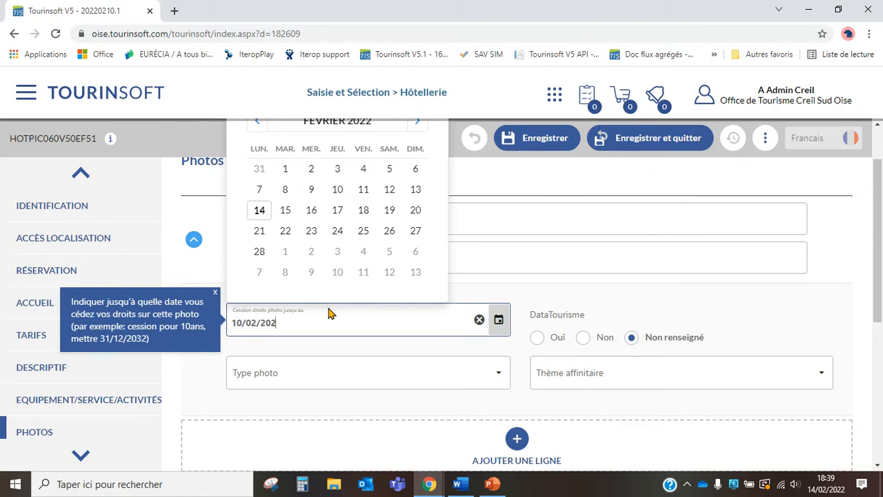
{"action": "type", "text": "/2040"}
{"action": "left_click", "coordinate": [197, 379]}
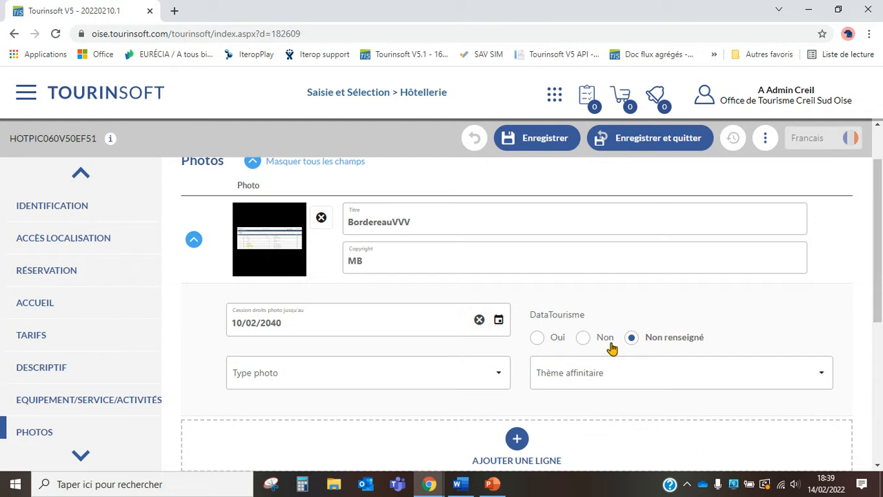
- Switch the BordereauVVV photo's DataTourisme sharing from Oui to Non
{"action": "left_click", "coordinate": [544, 338]}
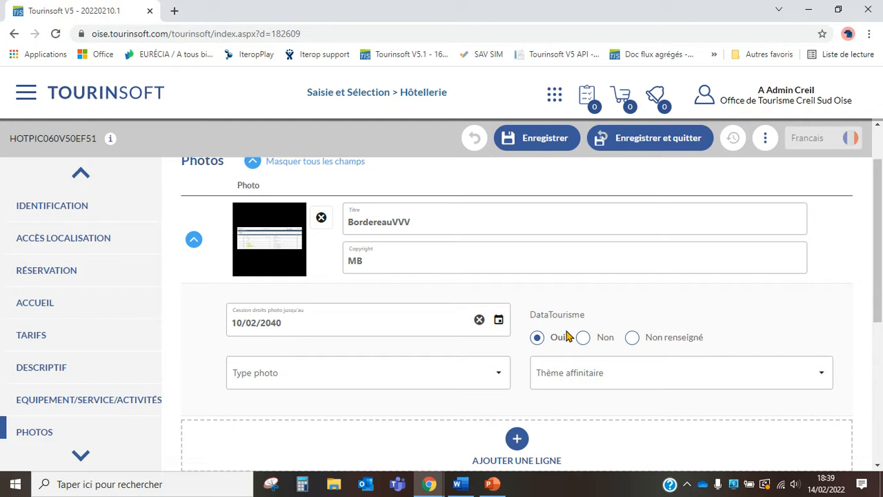
{"action": "left_click", "coordinate": [588, 340]}
{"action": "mouse_move", "coordinate": [375, 219]}
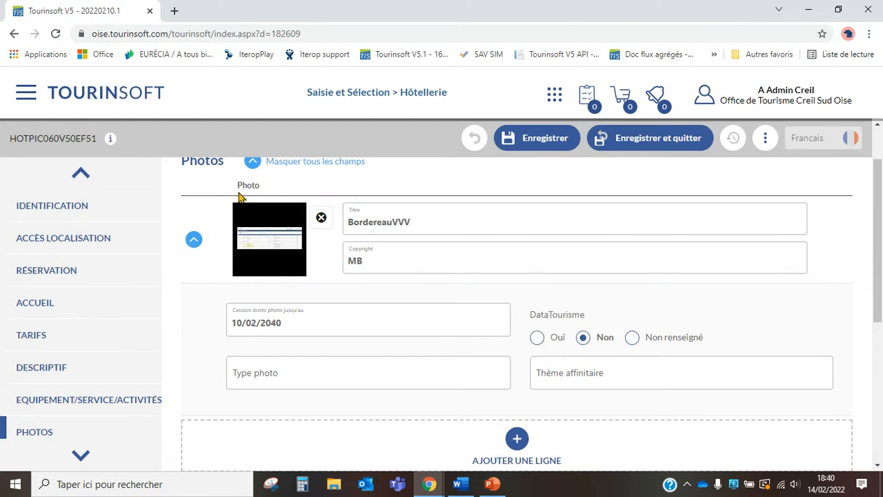
- Upload Logo_ADT_or_100px as a second photo, then add one more empty photo row
{"action": "left_click", "coordinate": [194, 240]}
{"action": "left_click", "coordinate": [517, 305]}
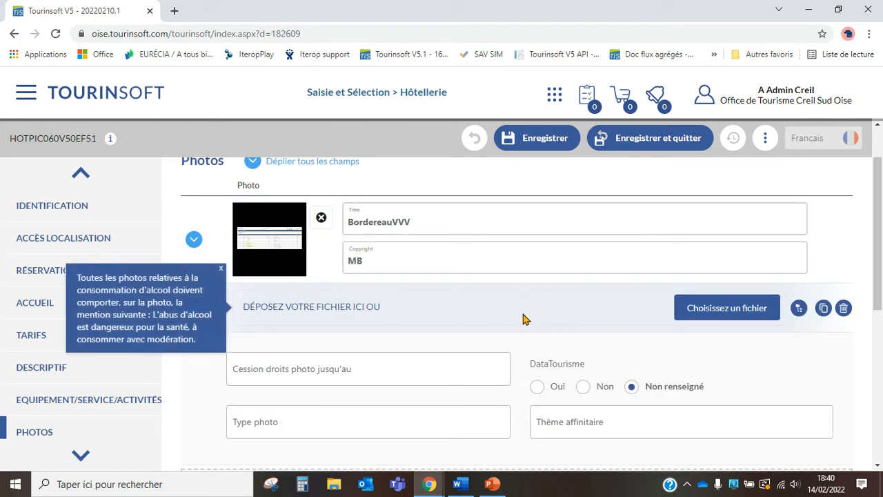
{"action": "left_click", "coordinate": [741, 317]}
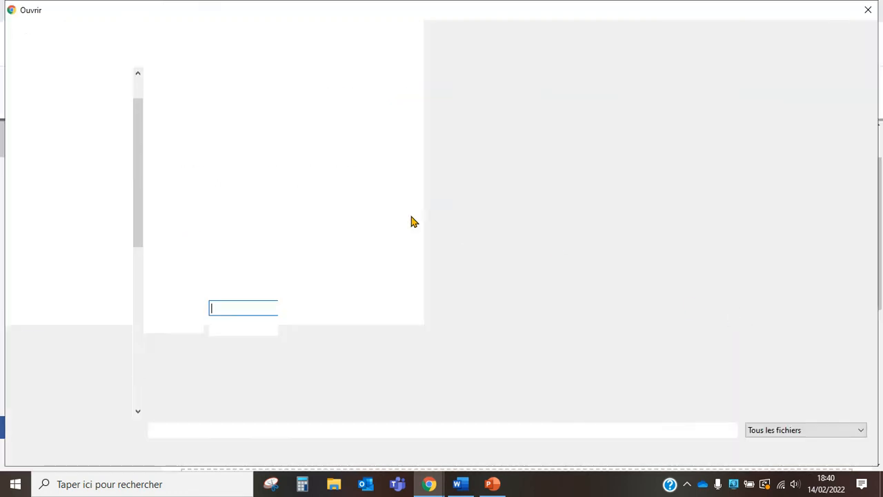
{"action": "double_click", "coordinate": [418, 217]}
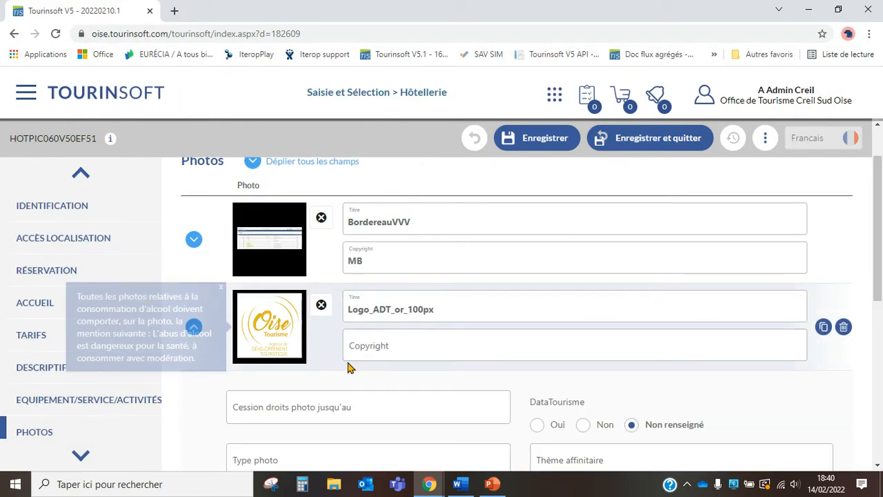
{"action": "left_click", "coordinate": [194, 327]}
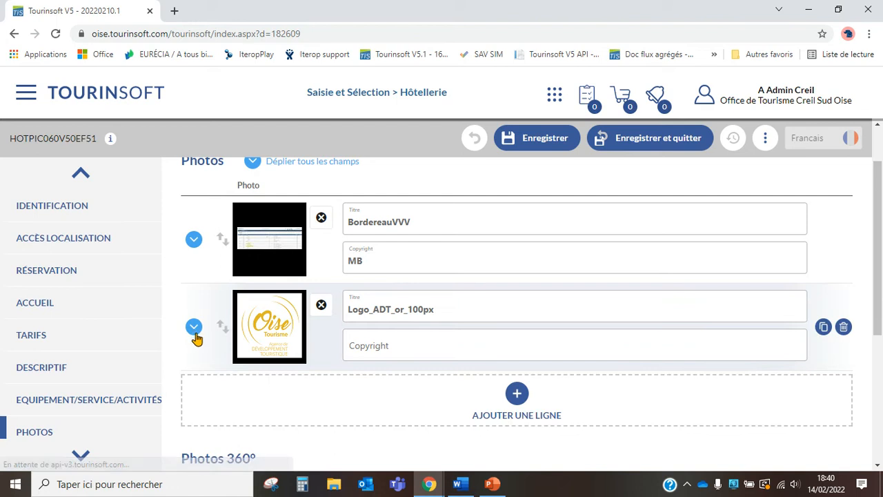
{"action": "scroll", "coordinate": [196, 336], "scroll_direction": "down", "scroll_amount": 2}
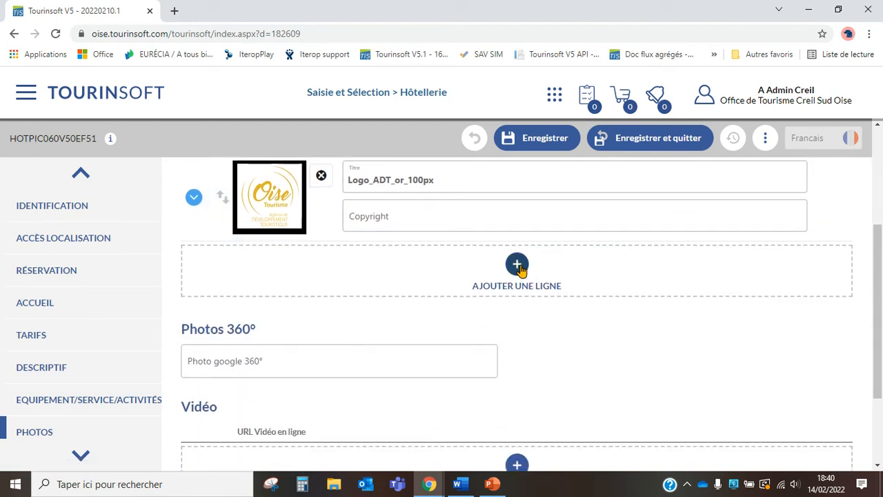
{"action": "left_click", "coordinate": [517, 266]}
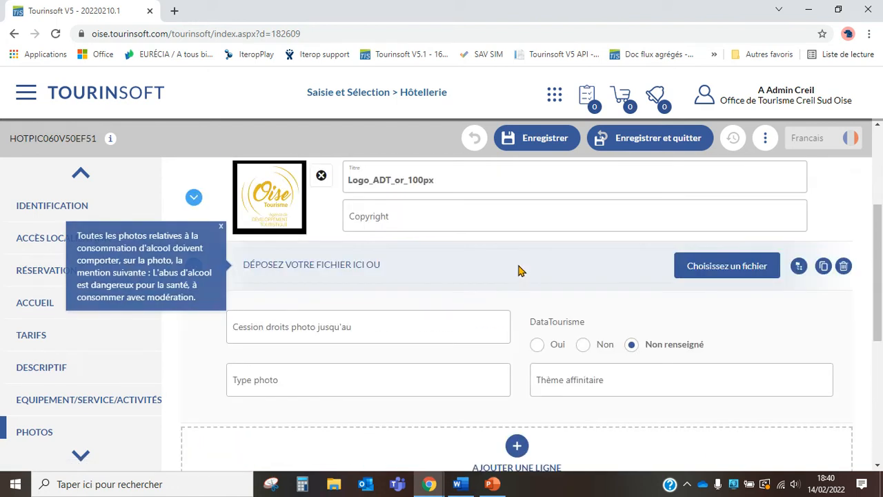
- Search the médiathèque for LOGO OISE and add the 'logo oise tourisme' image as a third photo
{"action": "left_click", "coordinate": [799, 267]}
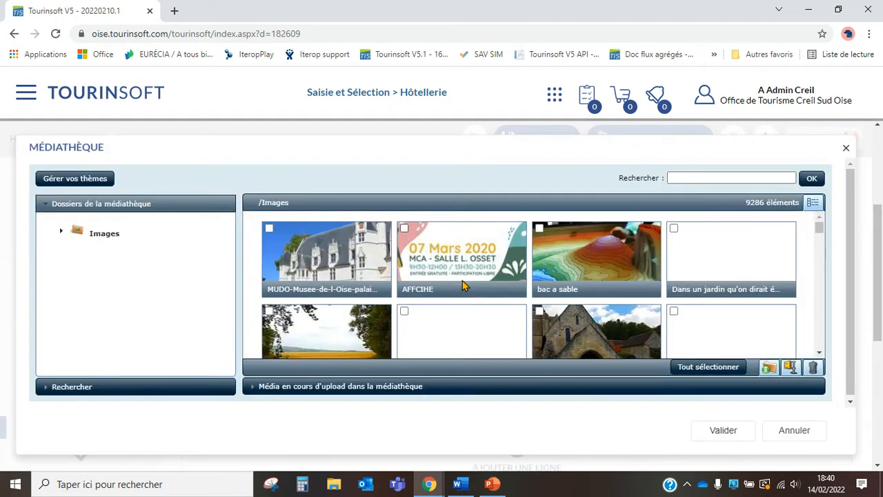
{"action": "left_click", "coordinate": [696, 177]}
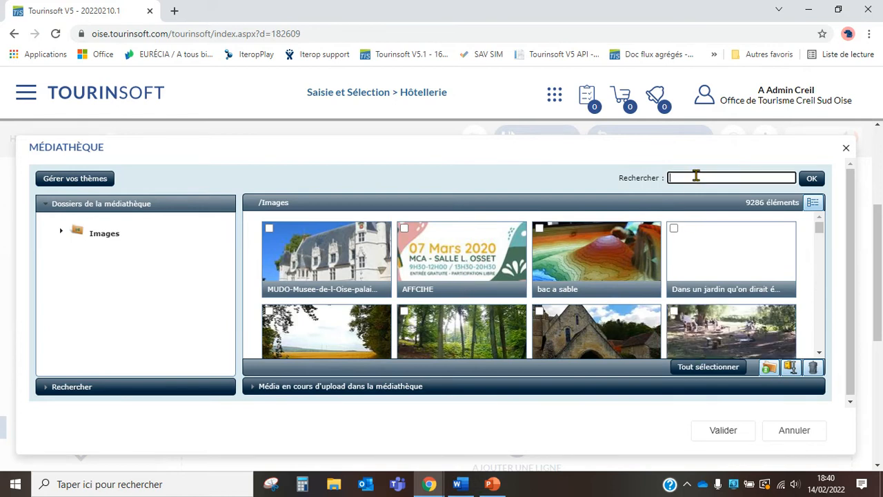
{"action": "type", "text": "LOGO OISE TOURISME"}
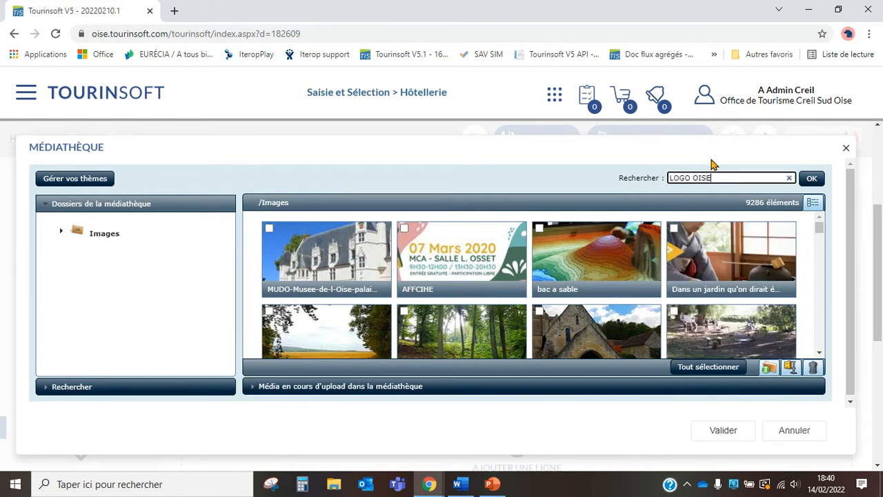
{"action": "left_click", "coordinate": [810, 178]}
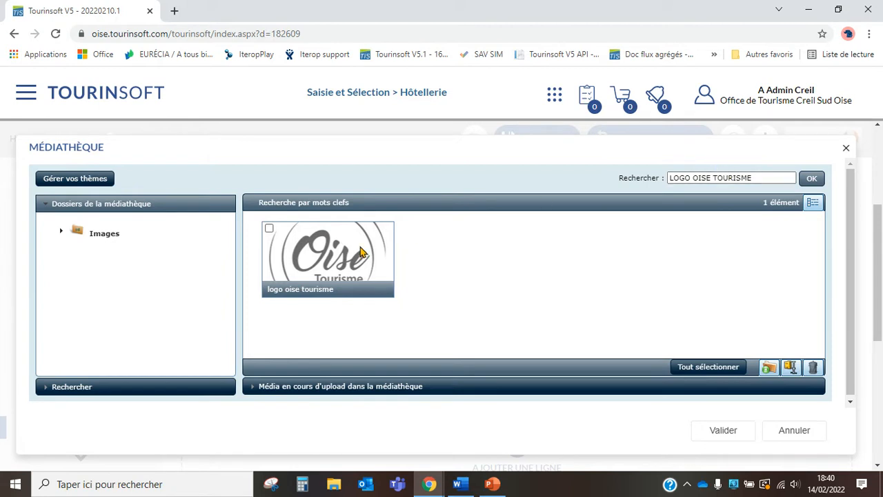
{"action": "left_click", "coordinate": [360, 250]}
{"action": "left_click", "coordinate": [726, 436]}
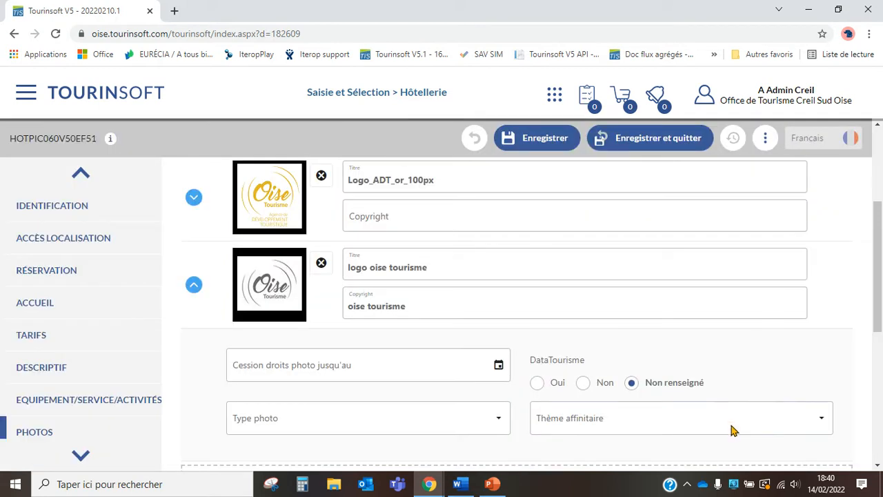
- Collapse the logo photo row, return to the listings, and open MAILING ÉLECTRONIQUE from the menu
{"action": "left_click", "coordinate": [195, 288]}
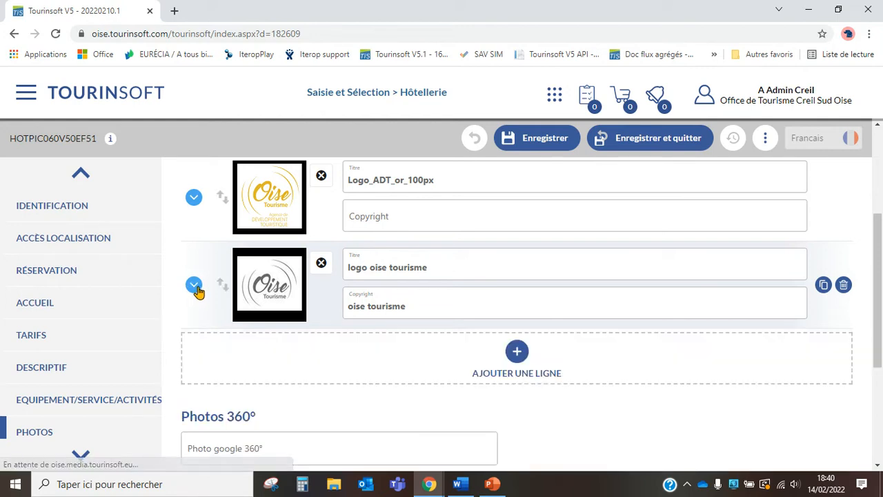
{"action": "scroll", "coordinate": [234, 249], "scroll_direction": "up", "scroll_amount": 1}
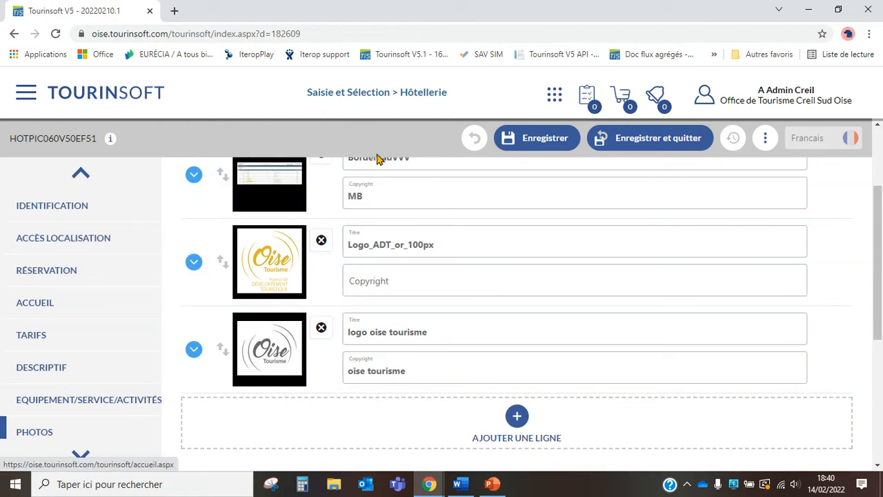
{"action": "left_click", "coordinate": [474, 138]}
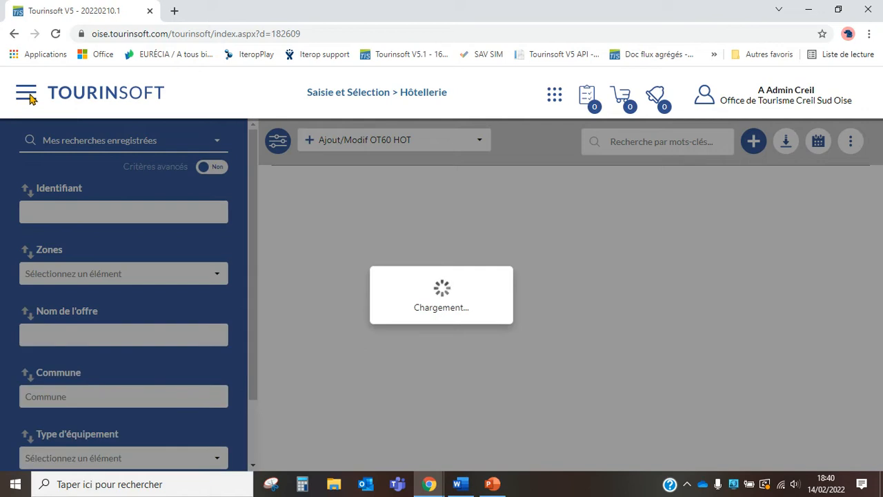
{"action": "left_click", "coordinate": [25, 98]}
{"action": "left_click", "coordinate": [104, 167]}
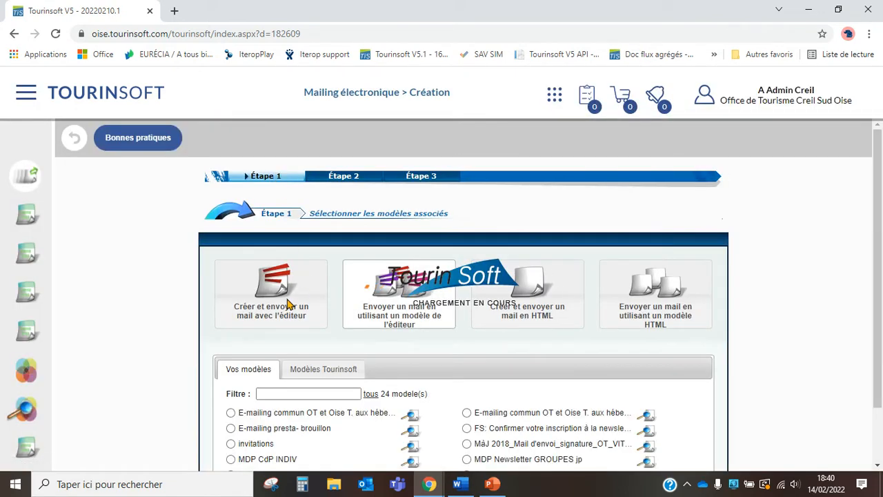
- Create an editor-built mail, add an Image block, and browse the médiathèque for its picture
{"action": "left_click", "coordinate": [277, 303]}
{"action": "scroll", "coordinate": [276, 302], "scroll_direction": "down", "scroll_amount": 3}
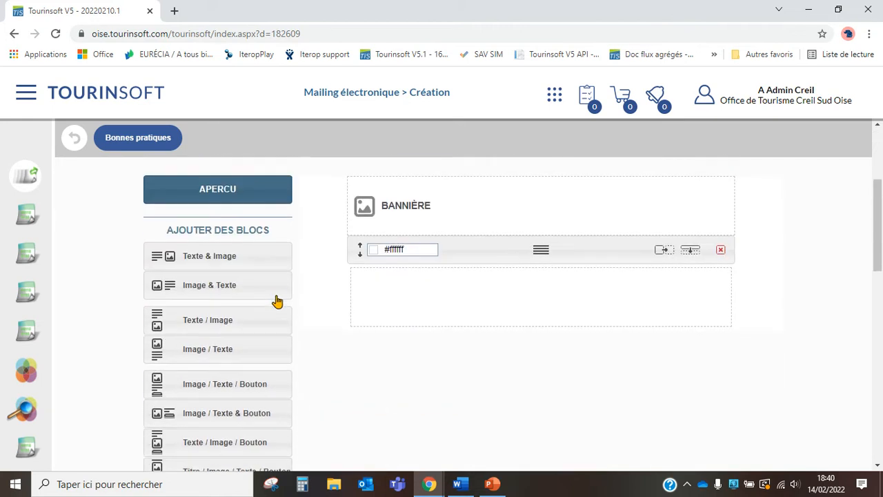
{"action": "scroll", "coordinate": [276, 298], "scroll_direction": "down", "scroll_amount": 1}
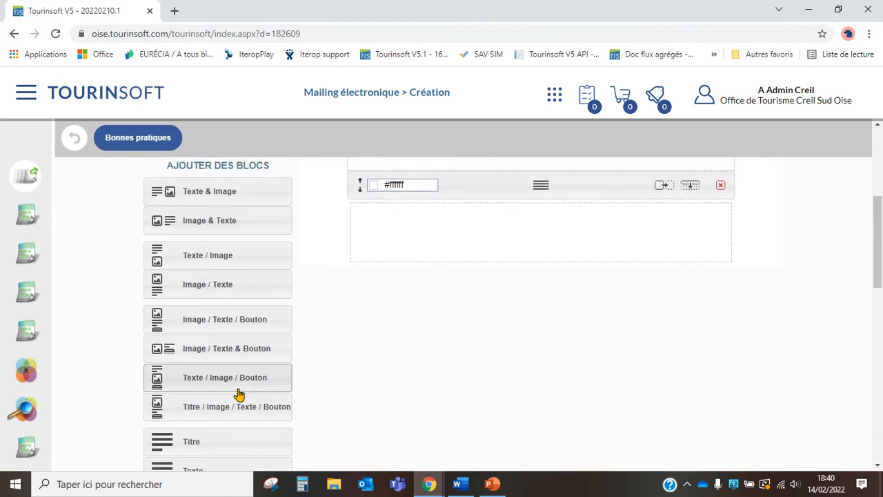
{"action": "scroll", "coordinate": [227, 396], "scroll_direction": "down", "scroll_amount": 2}
{"action": "left_click", "coordinate": [207, 373]}
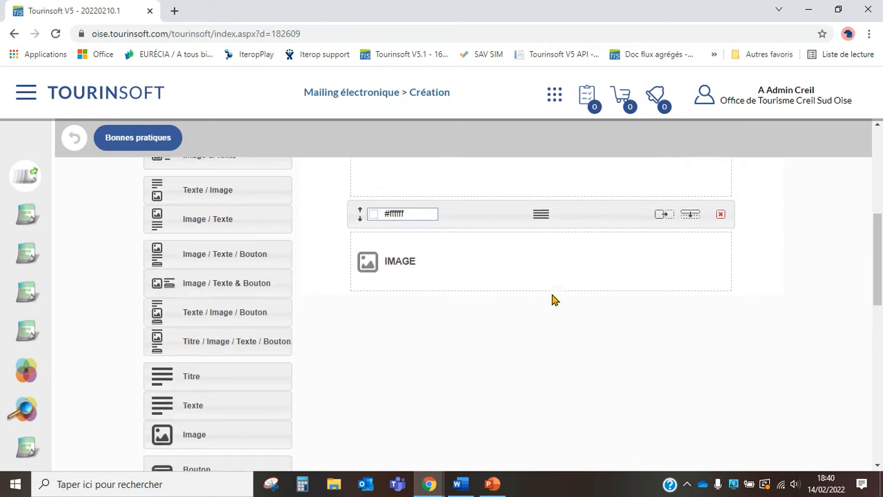
{"action": "left_click", "coordinate": [461, 333]}
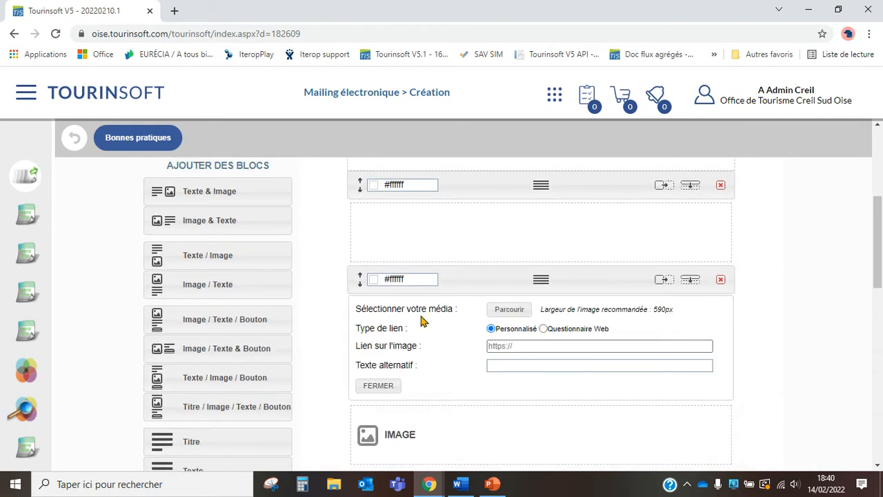
{"action": "left_click", "coordinate": [515, 314]}
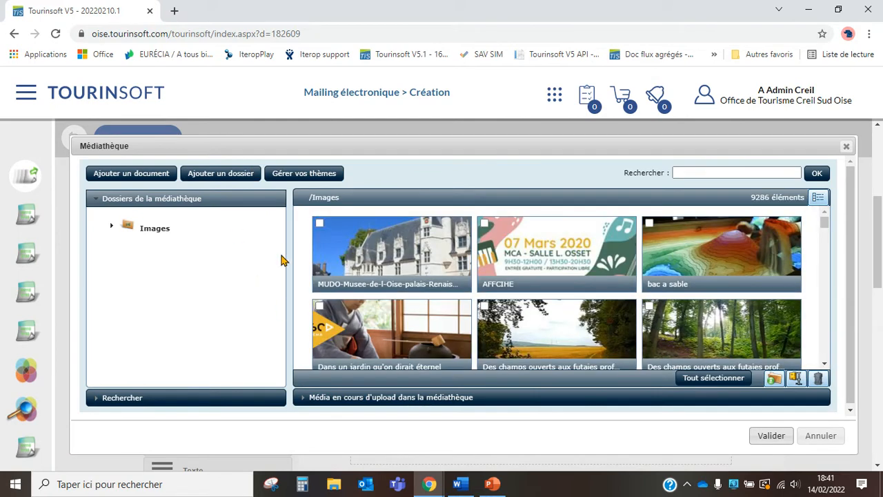
- Expand the médiathèque's Images folder to show subfolders such as Images Creil Sud Oise and VIT OISE
{"action": "left_click", "coordinate": [26, 92]}
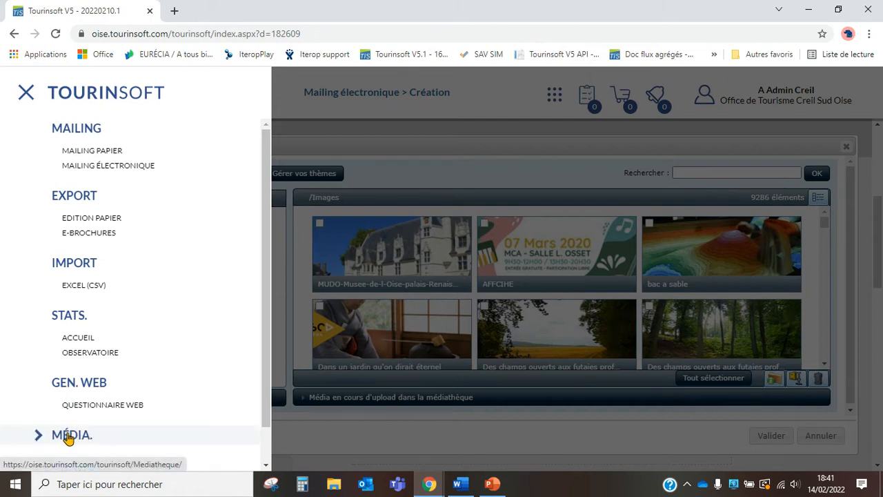
{"action": "left_click", "coordinate": [457, 96]}
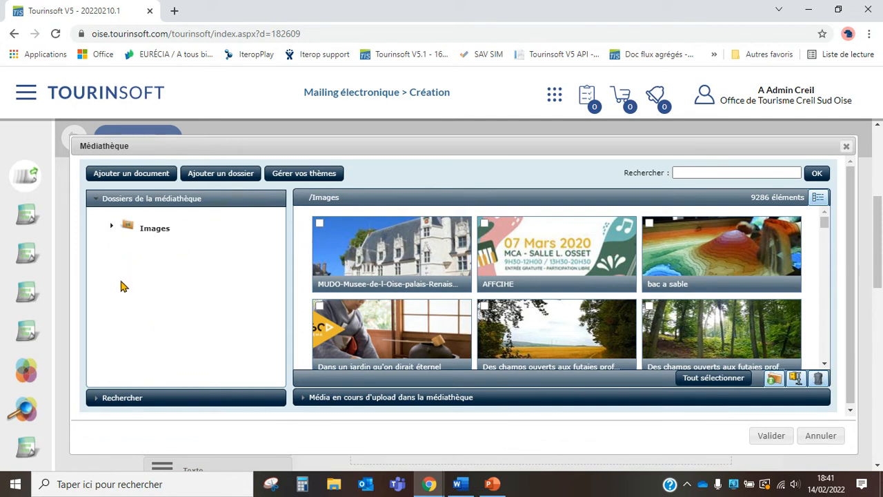
{"action": "left_click", "coordinate": [112, 230]}
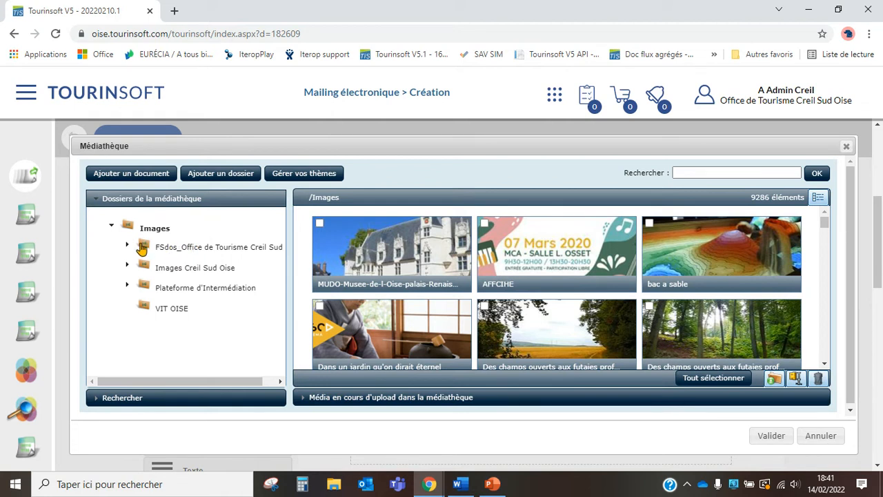
- After briefly expanding the FSdos folder, open Images Creil Sud Oise to list its 491 images
{"action": "left_click", "coordinate": [127, 246]}
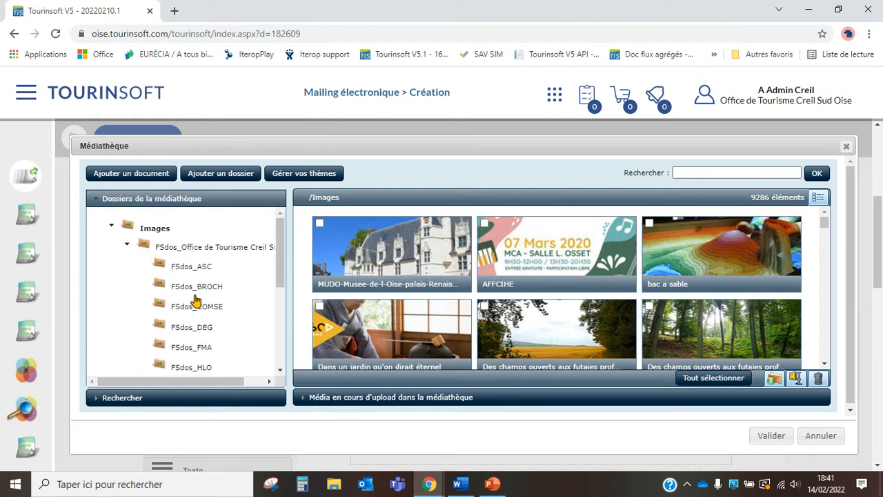
{"action": "scroll", "coordinate": [202, 308], "scroll_direction": "down", "scroll_amount": 1}
{"action": "scroll", "coordinate": [202, 308], "scroll_direction": "down", "scroll_amount": 1}
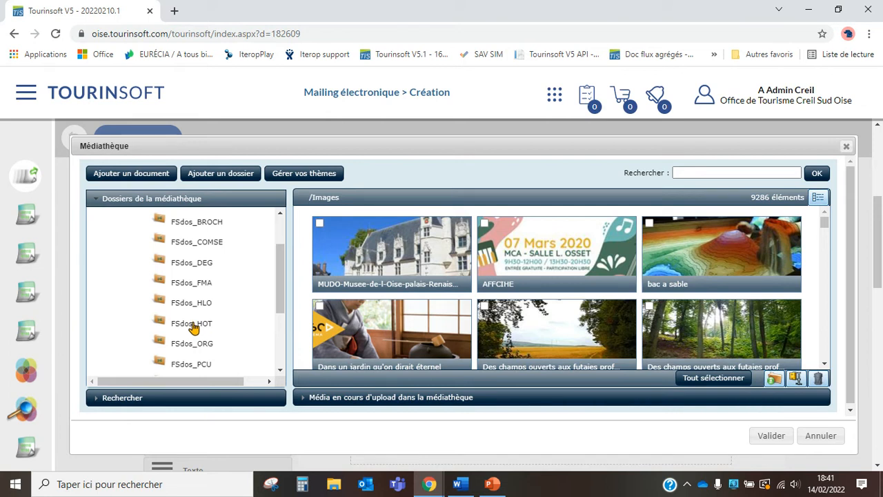
{"action": "scroll", "coordinate": [193, 326], "scroll_direction": "up", "scroll_amount": 3}
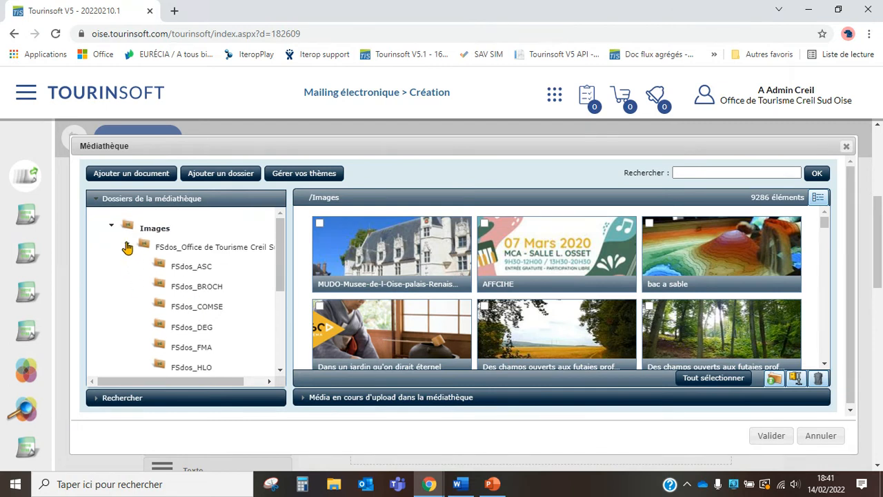
{"action": "left_click", "coordinate": [126, 247]}
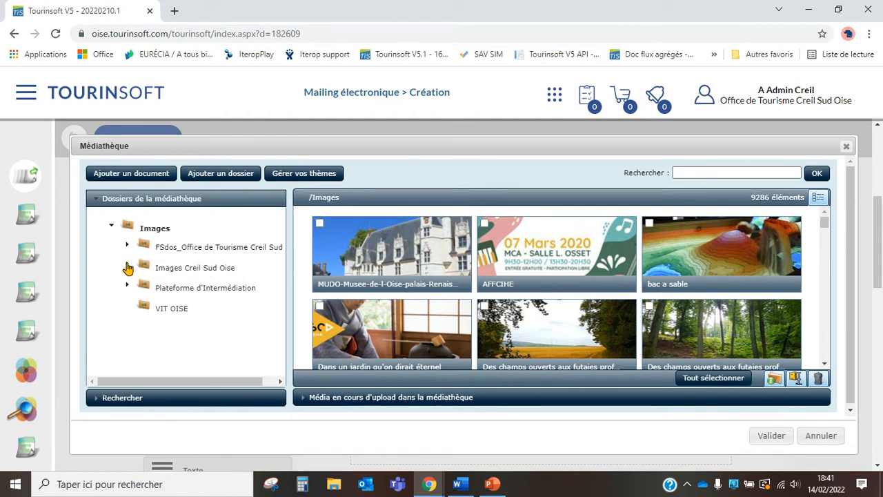
{"action": "left_click", "coordinate": [196, 269]}
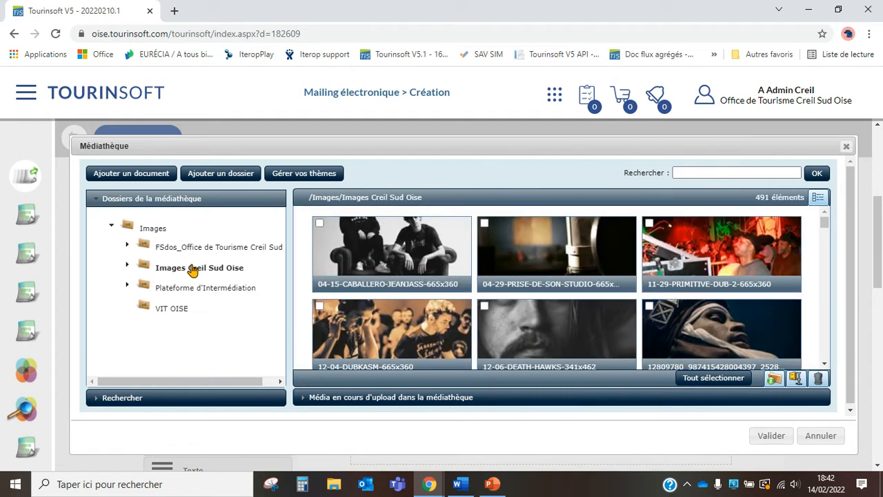
- Expand Images Creil Sud Oise and browse its Appel à projets, Brochures and Newsletter subfolders
{"action": "left_click", "coordinate": [127, 264]}
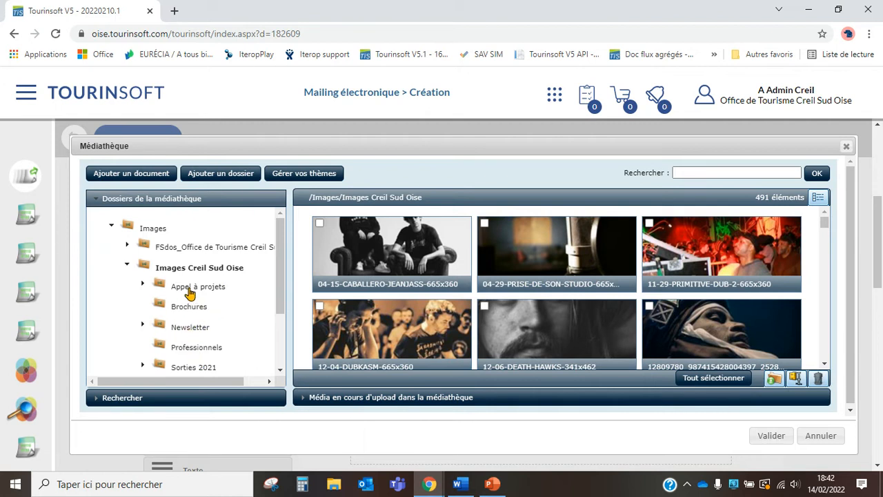
{"action": "left_click", "coordinate": [190, 288]}
{"action": "left_click", "coordinate": [187, 307]}
{"action": "left_click", "coordinate": [184, 331]}
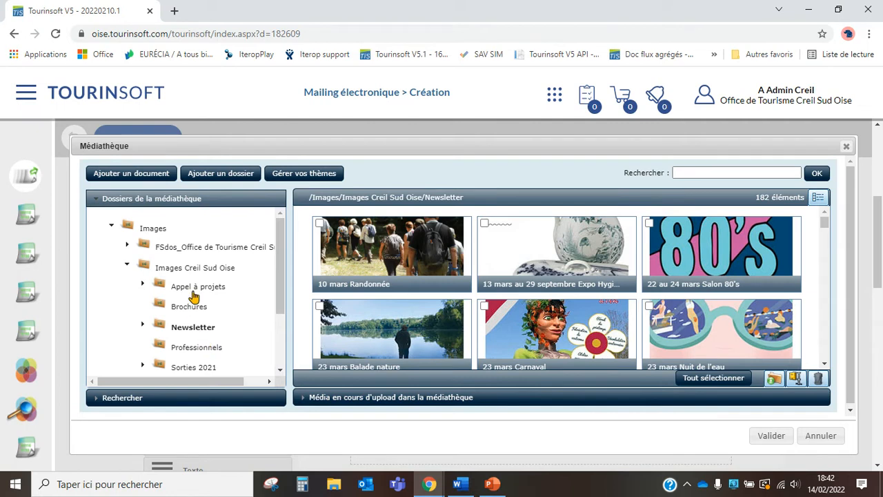
{"action": "left_click", "coordinate": [234, 269]}
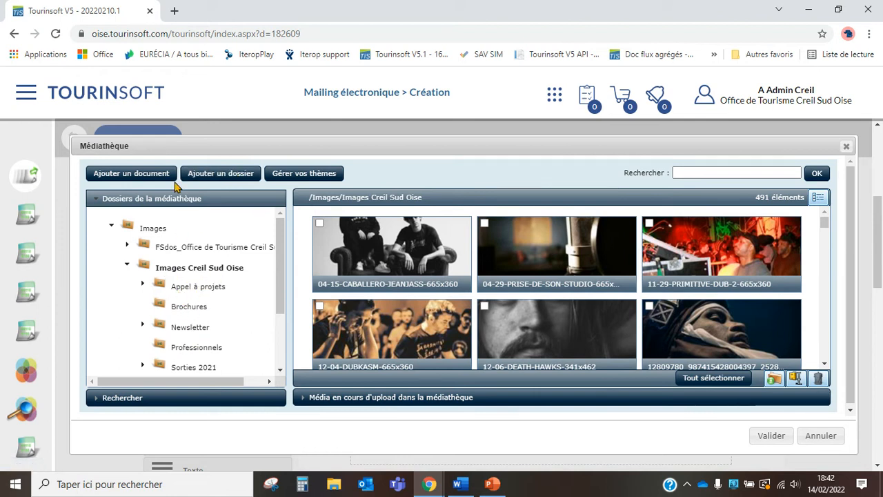
- Add a new médiathèque document from the Logo_ADT_or_100px file on the desktop
{"action": "left_click", "coordinate": [133, 178]}
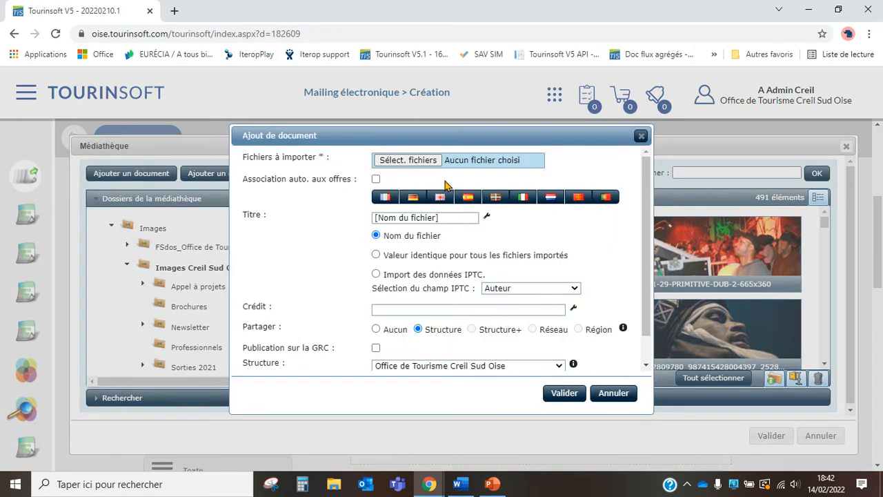
{"action": "left_click", "coordinate": [421, 162]}
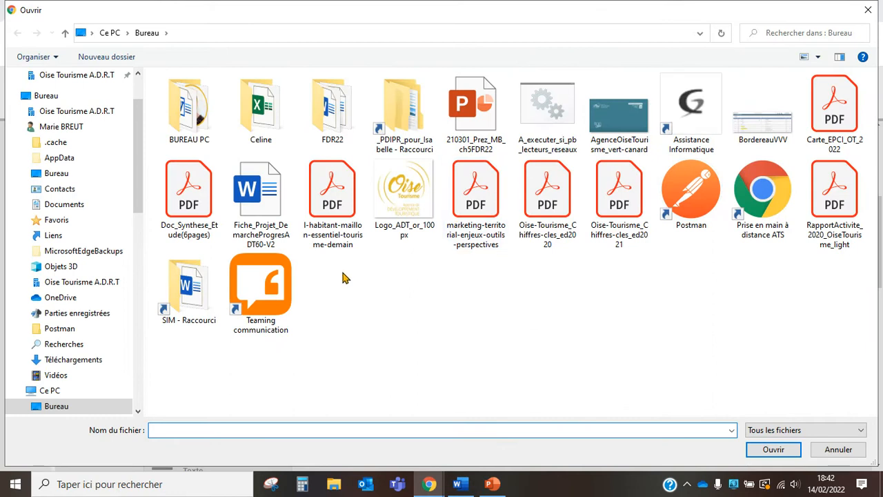
{"action": "left_click", "coordinate": [413, 186]}
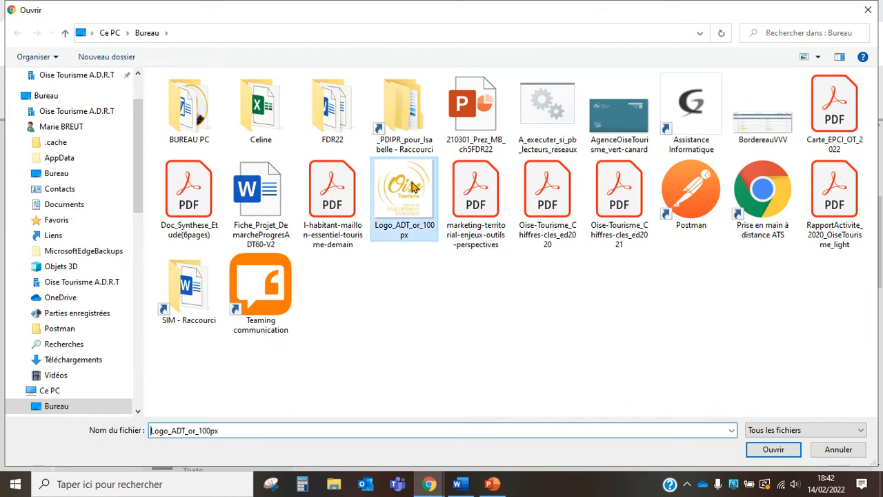
{"action": "double_click", "coordinate": [413, 186]}
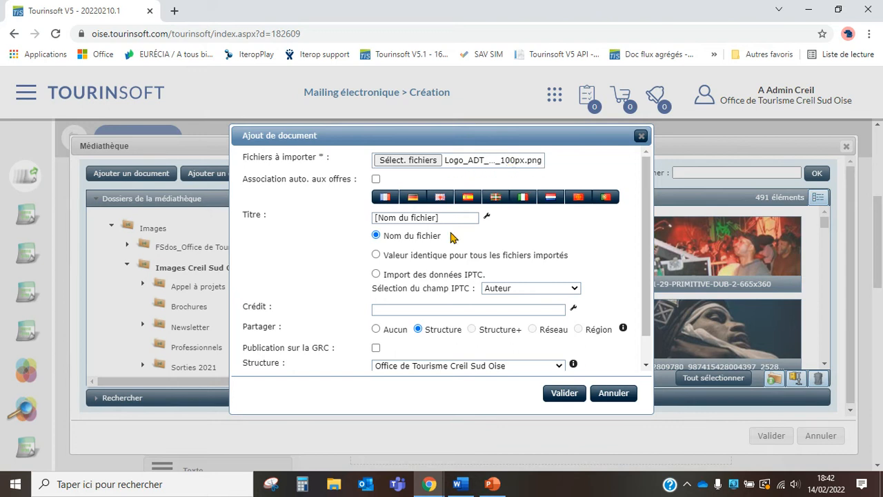
- Apply one shared title, 'Oise Tourisme', with the capital O in Tourisme corrected
{"action": "left_click", "coordinate": [376, 254]}
{"action": "left_click", "coordinate": [403, 217]}
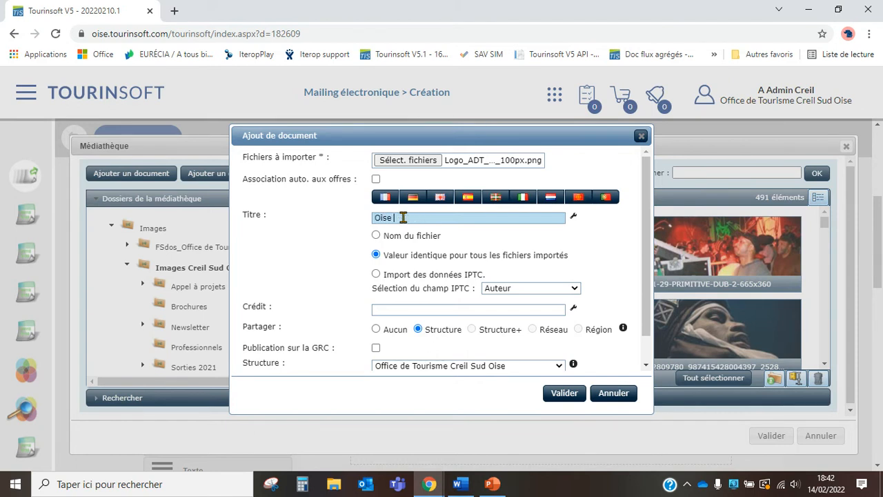
{"action": "type", "text": "Oise Tourisme logo"}
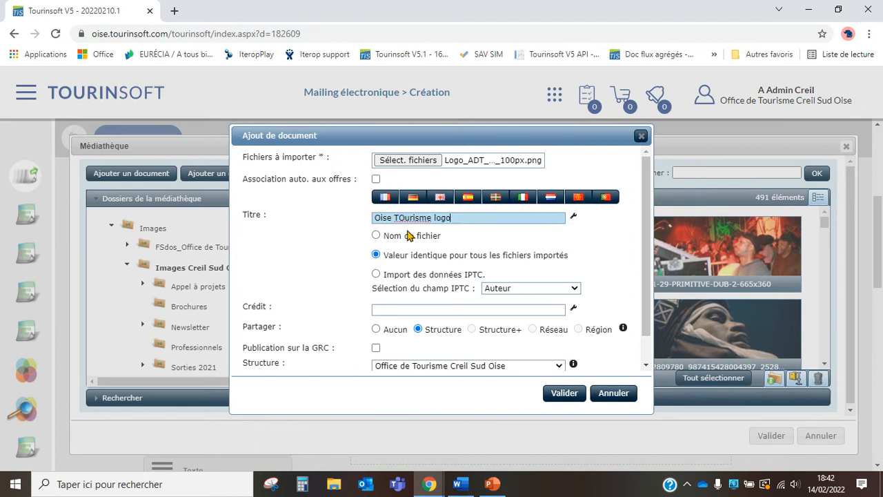
{"action": "left_click", "coordinate": [400, 218]}
{"action": "key", "text": "Delete"}
{"action": "type", "text": "o"}
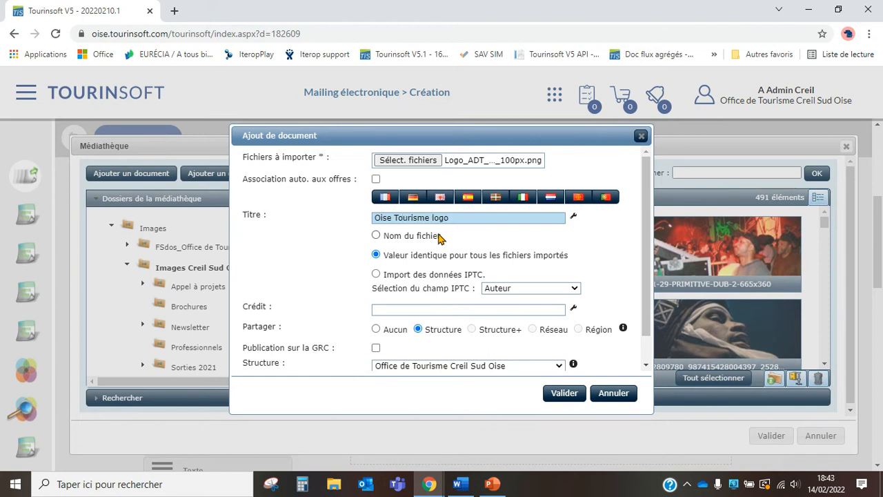
- Fill in the Crédit field (ADT60) and validate the upload
{"action": "left_click", "coordinate": [400, 309]}
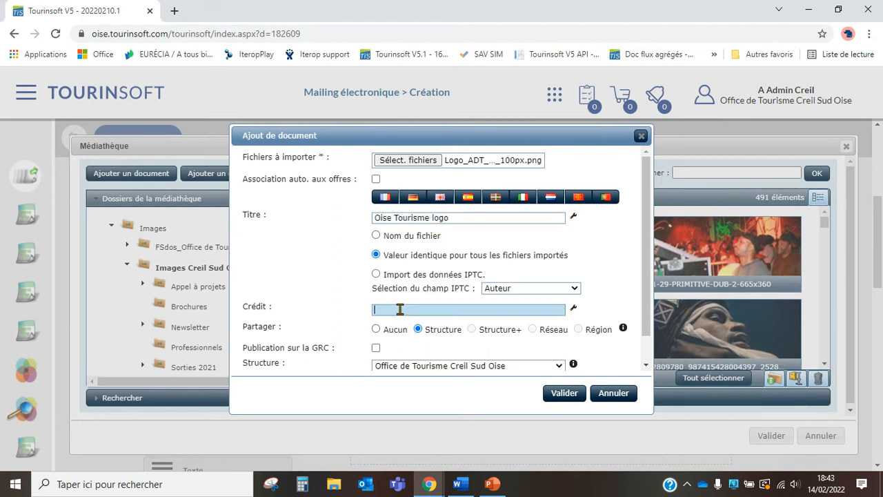
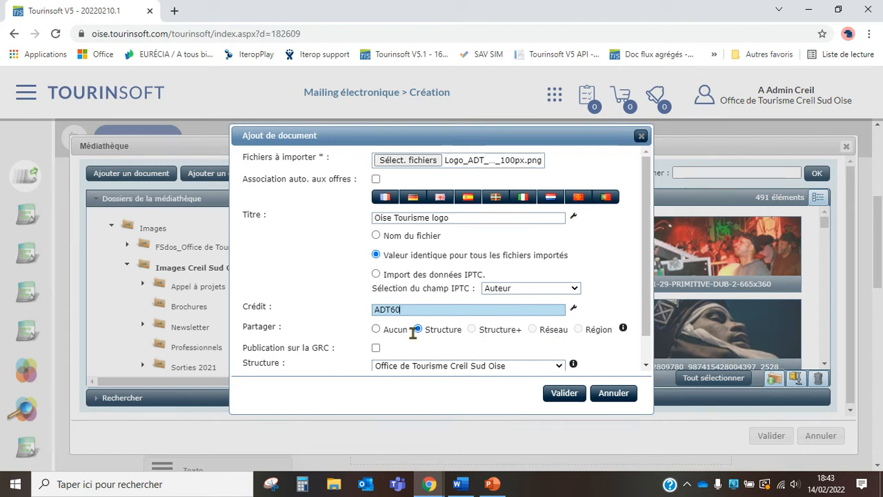
{"action": "scroll", "coordinate": [440, 334], "scroll_direction": "down", "scroll_amount": 1}
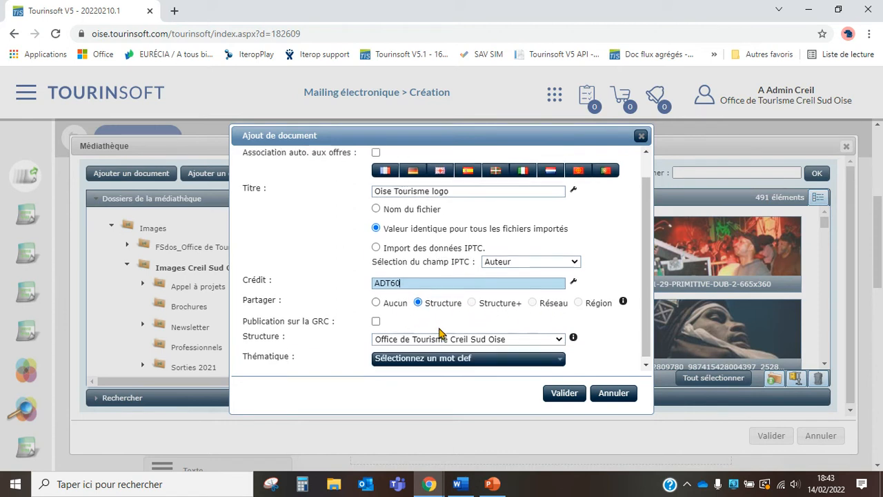
{"action": "left_click", "coordinate": [551, 394]}
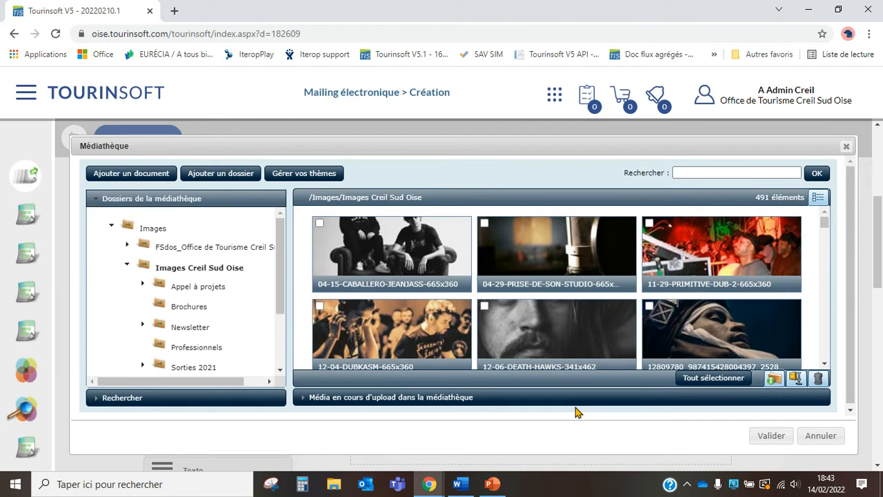
- Search the Images Creil Sud Oise folder for 'logo oise touris'
{"action": "left_click", "coordinate": [228, 268]}
{"action": "left_click", "coordinate": [717, 172]}
{"action": "type", "text": "oise tour"}
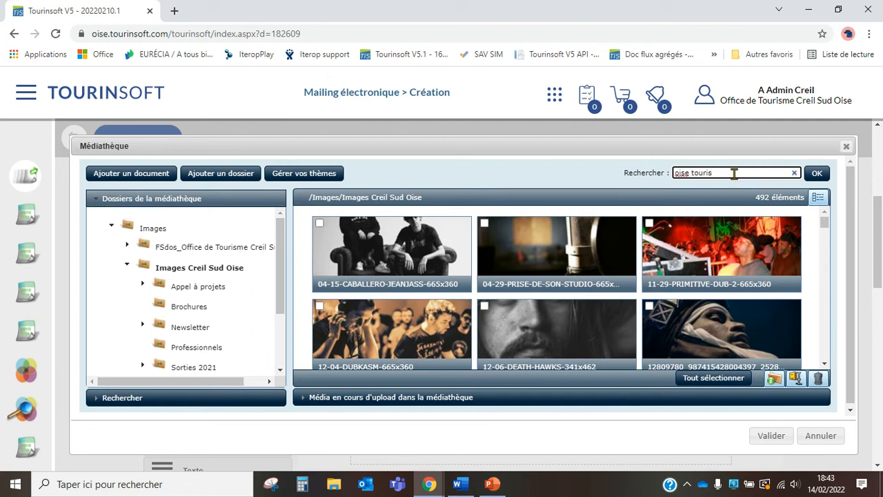
{"action": "type", "text": "is"}
{"action": "left_click", "coordinate": [817, 173]}
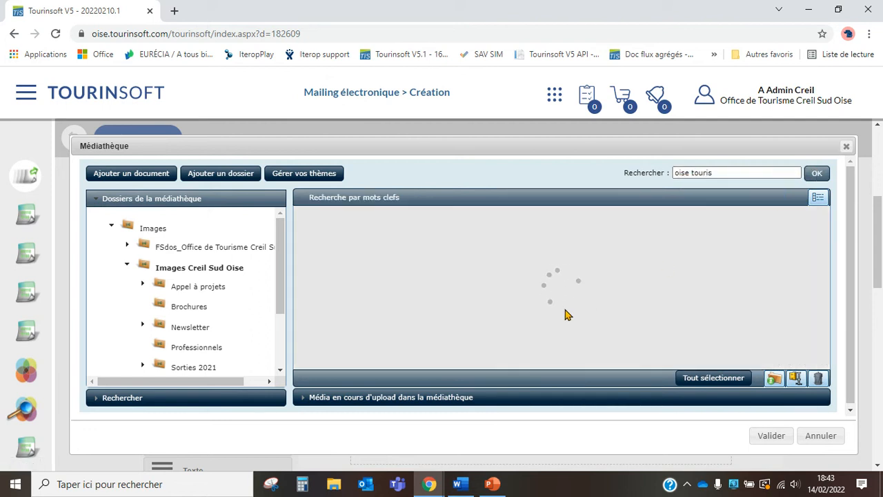
{"action": "left_click", "coordinate": [731, 172]}
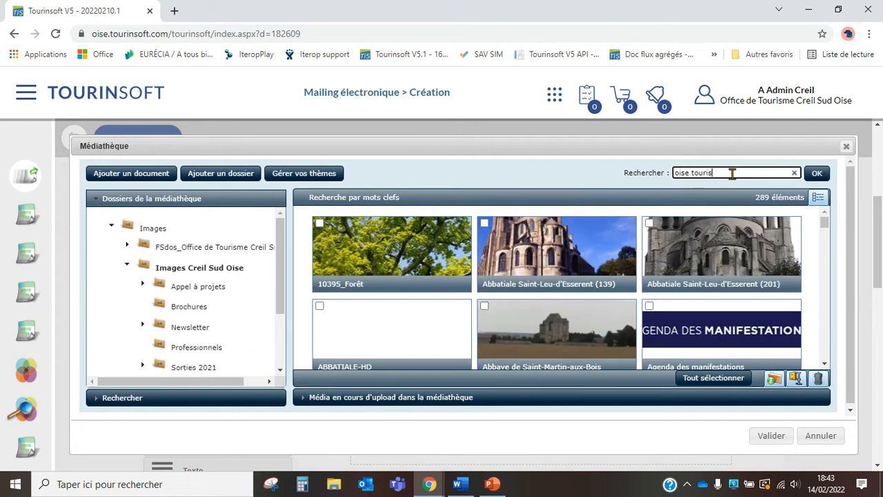
{"action": "left_click", "coordinate": [676, 173]}
{"action": "type", "text": "logo"}
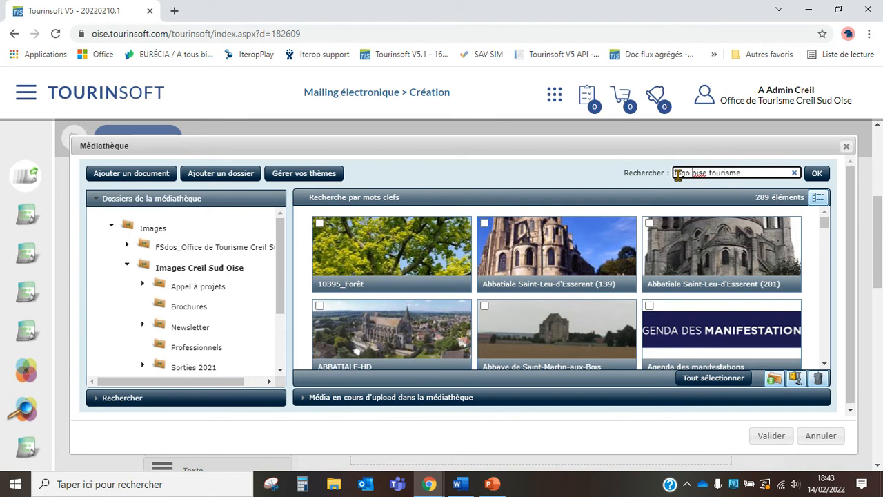
{"action": "left_click", "coordinate": [815, 172]}
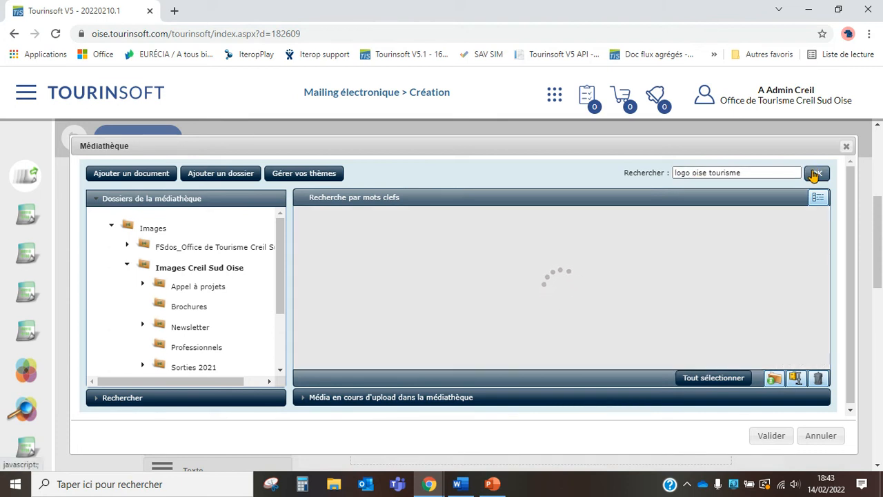
- Insert the logo oise tourisme image into the mailing's image block
{"action": "left_click", "coordinate": [419, 245]}
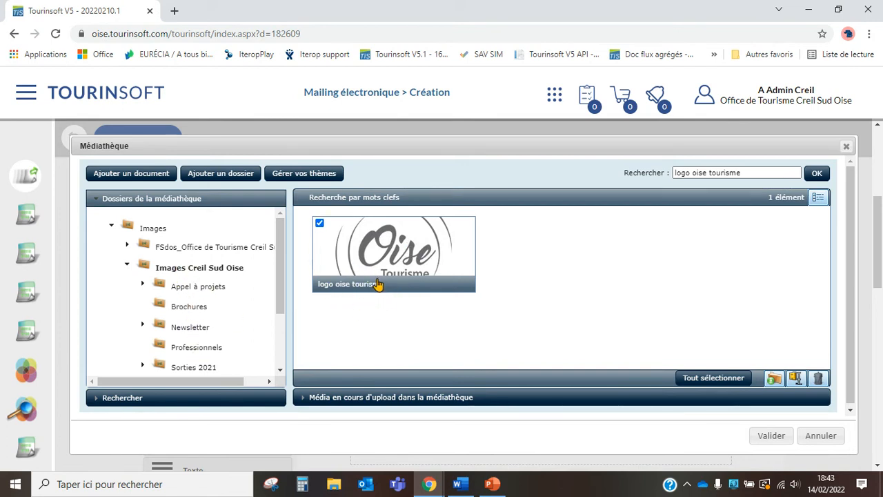
{"action": "left_click", "coordinate": [771, 436]}
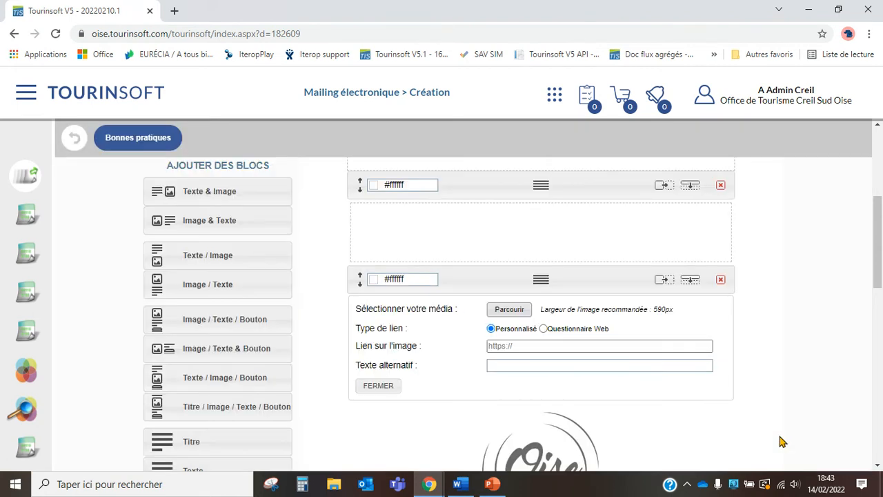
{"action": "scroll", "coordinate": [607, 304], "scroll_direction": "down", "scroll_amount": 3}
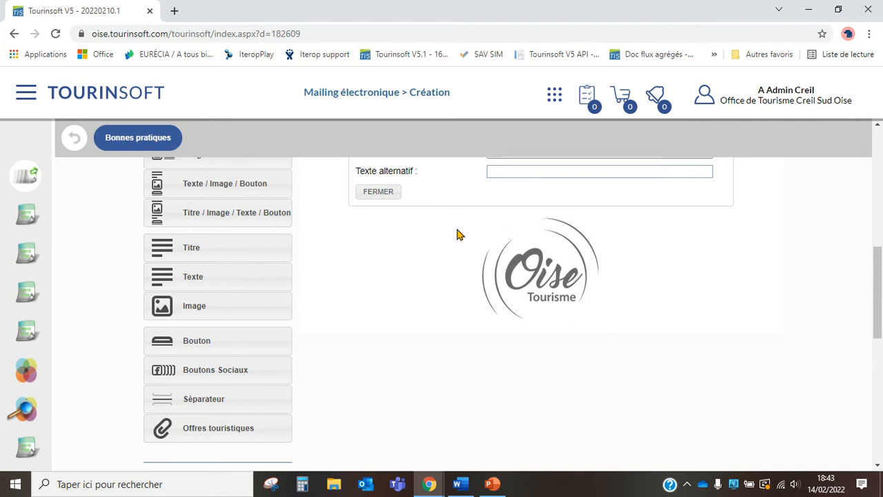
{"action": "scroll", "coordinate": [519, 242], "scroll_direction": "down", "scroll_amount": 4}
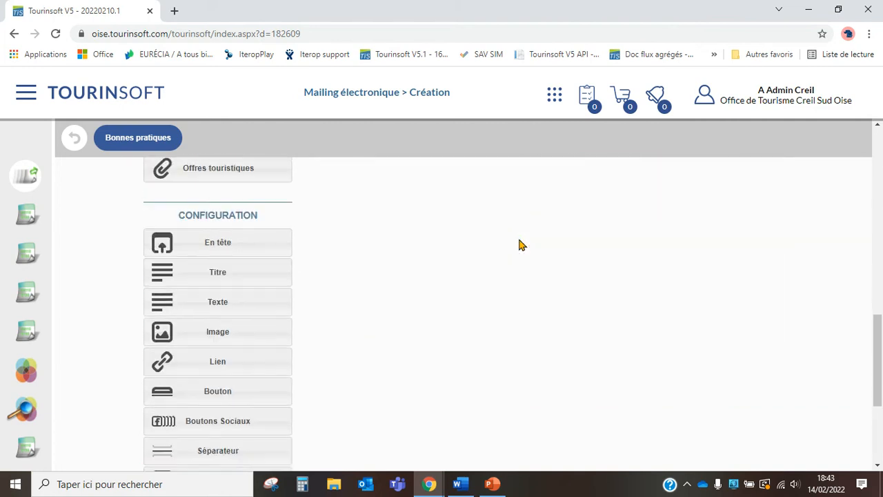
{"action": "scroll", "coordinate": [518, 241], "scroll_direction": "up", "scroll_amount": 5}
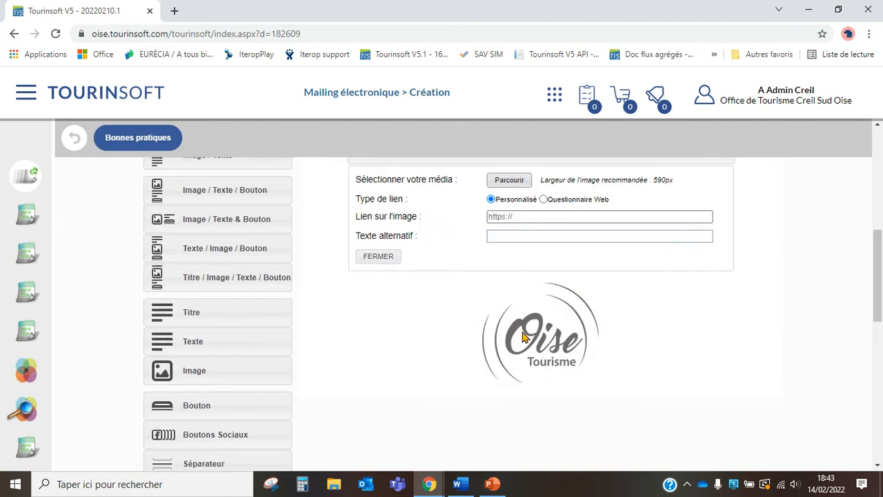
{"action": "scroll", "coordinate": [276, 214], "scroll_direction": "up", "scroll_amount": 10}
- Preview the mailing with the new logo, then switch to the Word photo-size guide
{"action": "left_click", "coordinate": [278, 376]}
{"action": "scroll", "coordinate": [568, 291], "scroll_direction": "down", "scroll_amount": 1}
{"action": "scroll", "coordinate": [569, 292], "scroll_direction": "up", "scroll_amount": 1}
{"action": "left_click", "coordinate": [712, 130]}
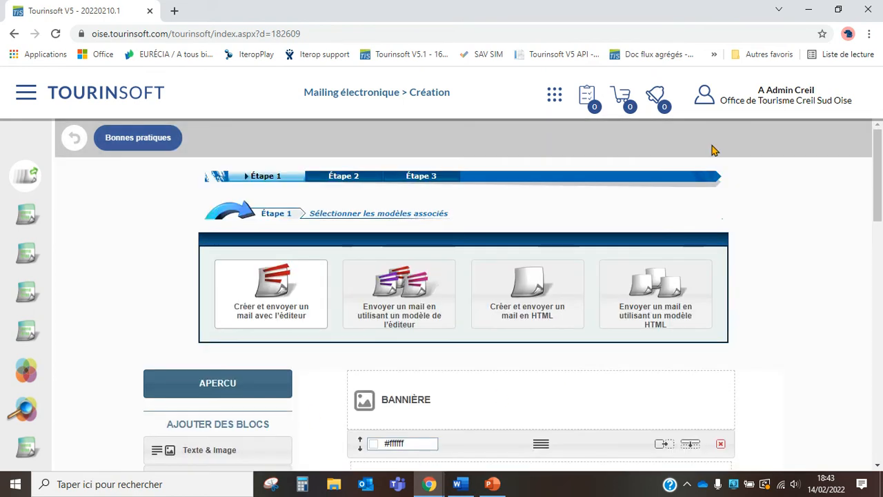
{"action": "left_click", "coordinate": [457, 485]}
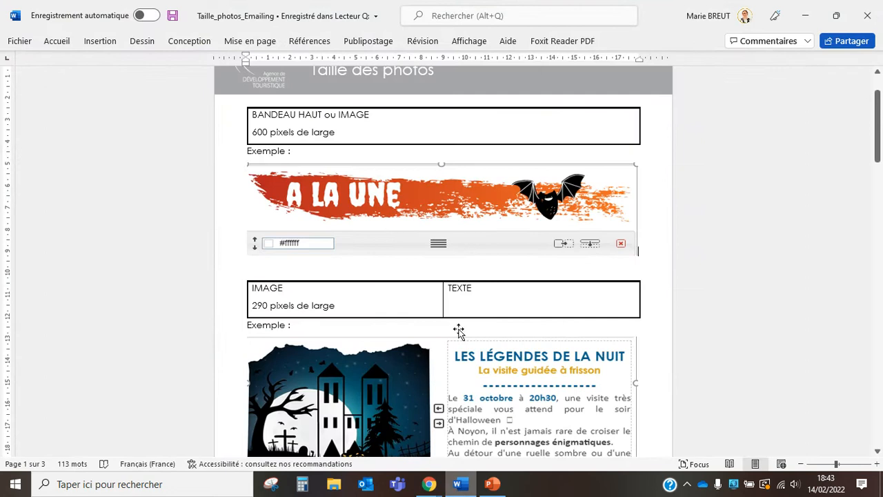
- Return to the Tourinsoft mailing editor and open the Bannière block's media settings
{"action": "scroll", "coordinate": [414, 221], "scroll_direction": "up", "scroll_amount": 1}
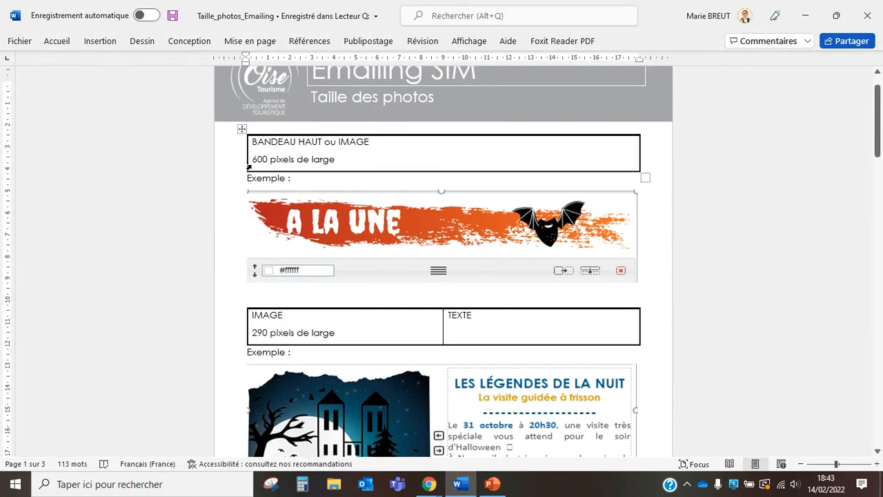
{"action": "left_click", "coordinate": [429, 483]}
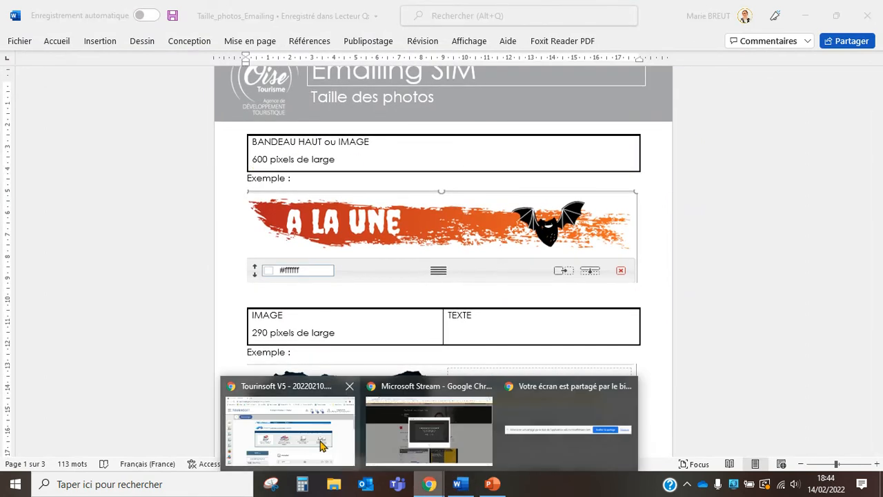
{"action": "left_click", "coordinate": [321, 445]}
{"action": "scroll", "coordinate": [493, 345], "scroll_direction": "down", "scroll_amount": 3}
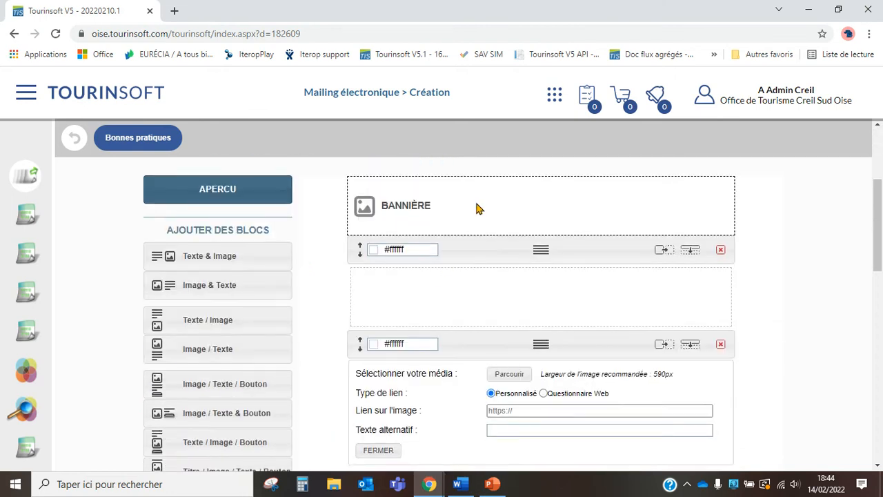
{"action": "left_click", "coordinate": [480, 209]}
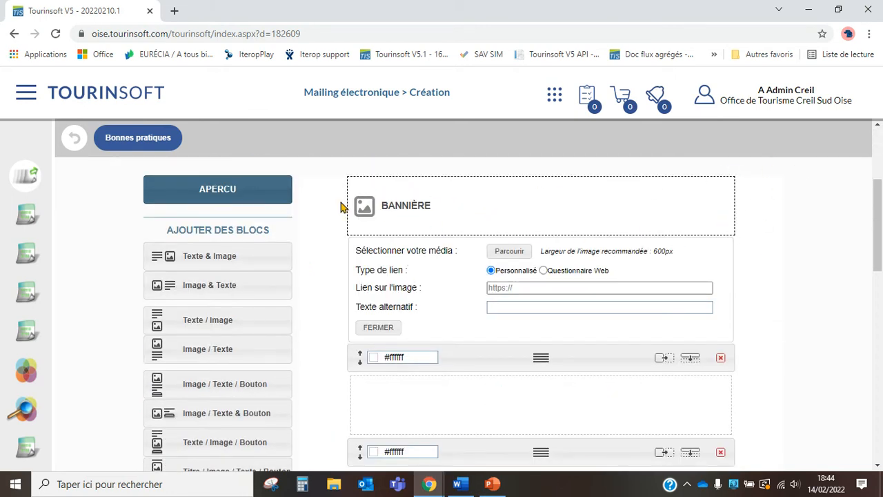
- Read the Word guide's image widths (600, 290, 190, 140 px), then minimize Word
{"action": "left_click", "coordinate": [462, 486]}
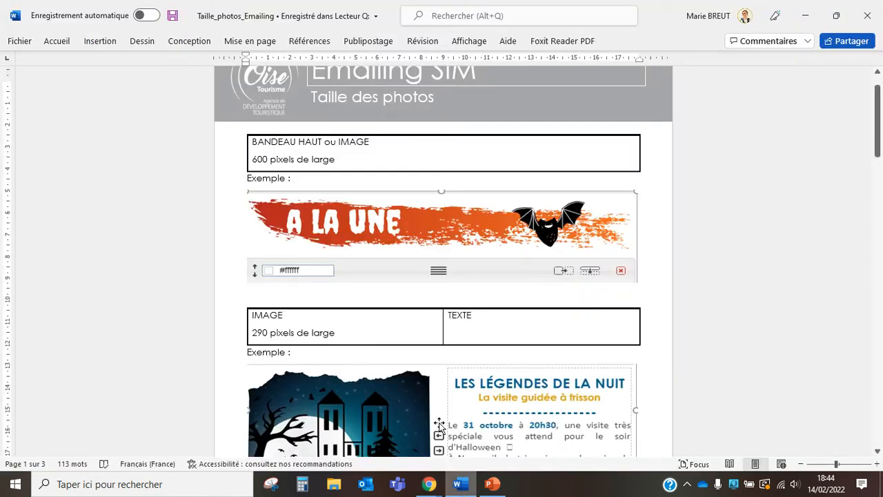
{"action": "scroll", "coordinate": [404, 300], "scroll_direction": "down", "scroll_amount": 1}
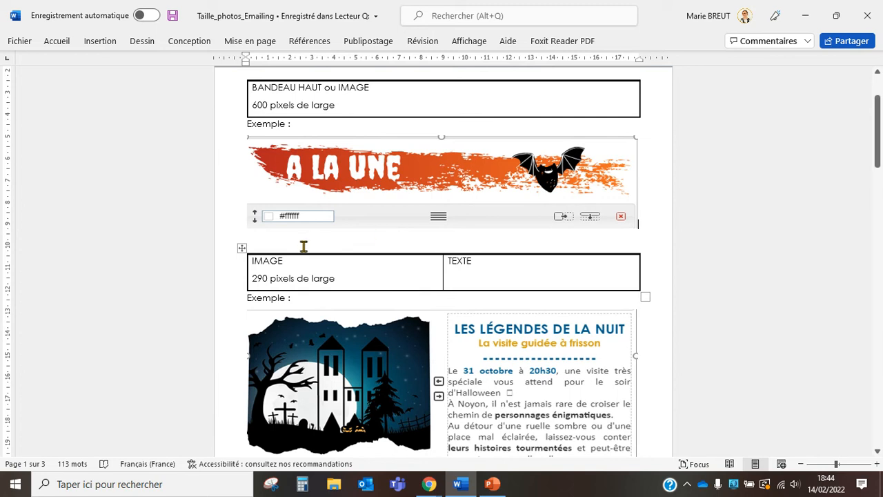
{"action": "scroll", "coordinate": [523, 286], "scroll_direction": "down", "scroll_amount": 1}
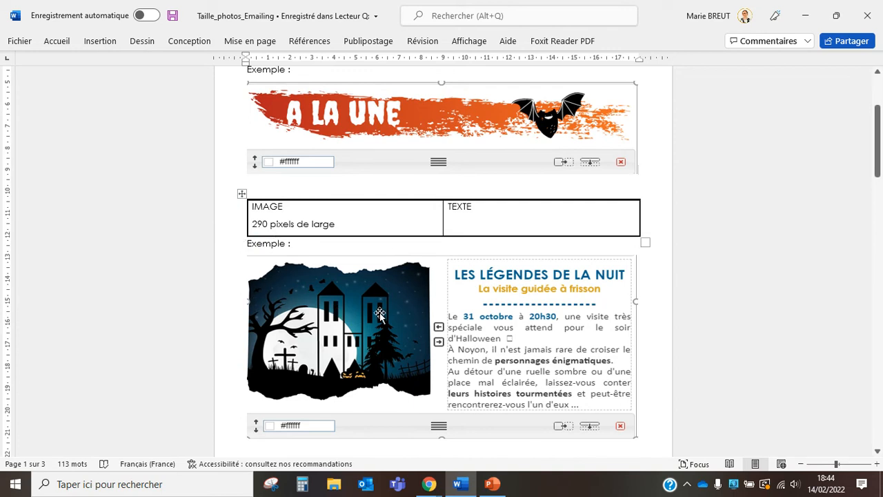
{"action": "scroll", "coordinate": [412, 306], "scroll_direction": "down", "scroll_amount": 4}
{"action": "scroll", "coordinate": [406, 280], "scroll_direction": "down", "scroll_amount": 2}
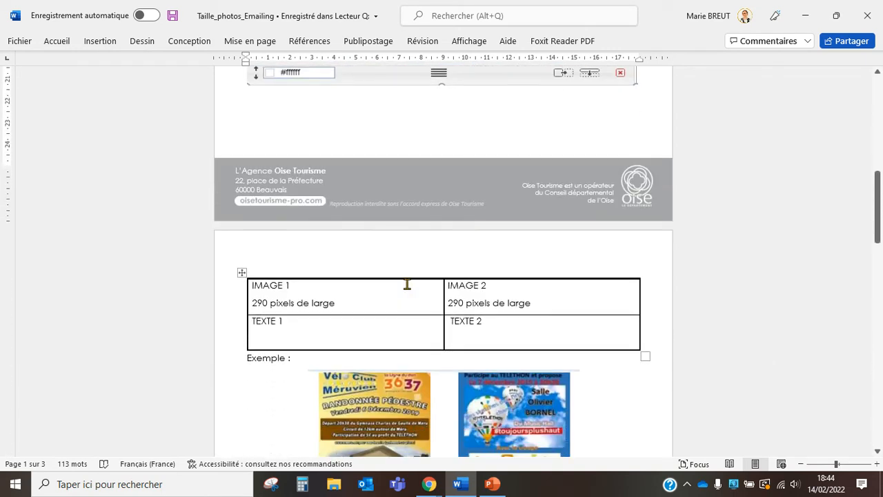
{"action": "scroll", "coordinate": [407, 284], "scroll_direction": "up", "scroll_amount": 5}
{"action": "scroll", "coordinate": [412, 201], "scroll_direction": "down", "scroll_amount": 6}
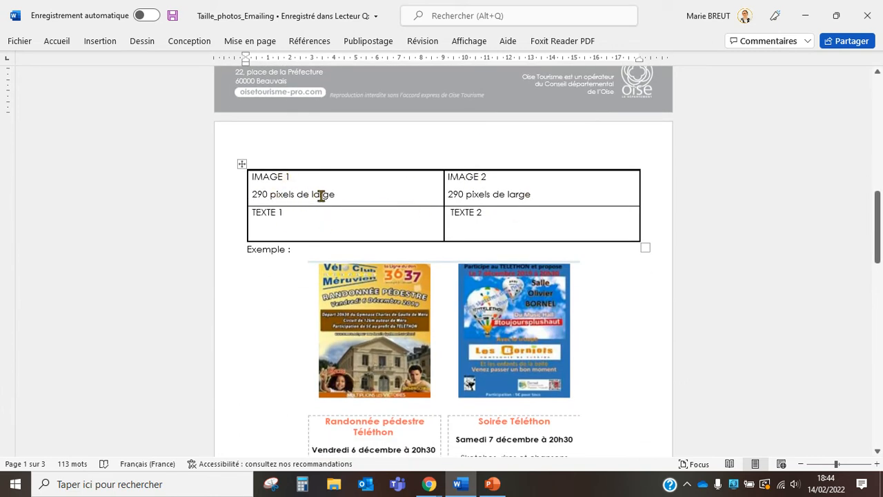
{"action": "scroll", "coordinate": [514, 349], "scroll_direction": "down", "scroll_amount": 1}
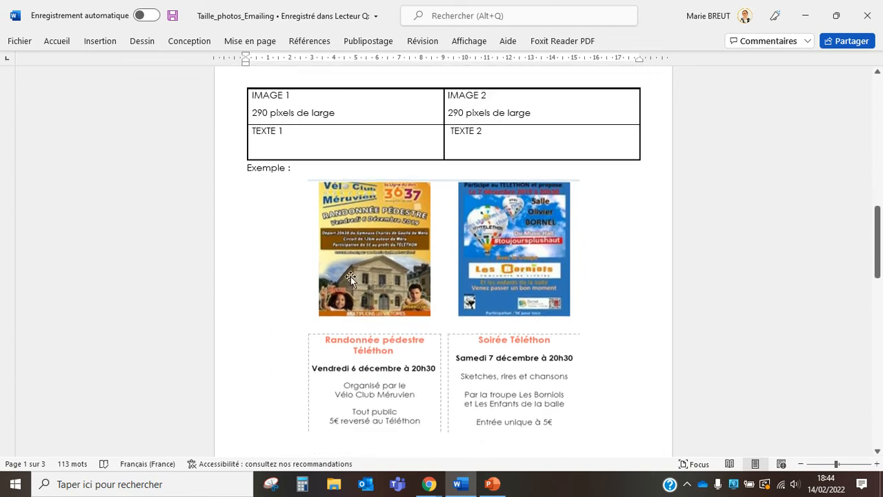
{"action": "scroll", "coordinate": [462, 308], "scroll_direction": "down", "scroll_amount": 4}
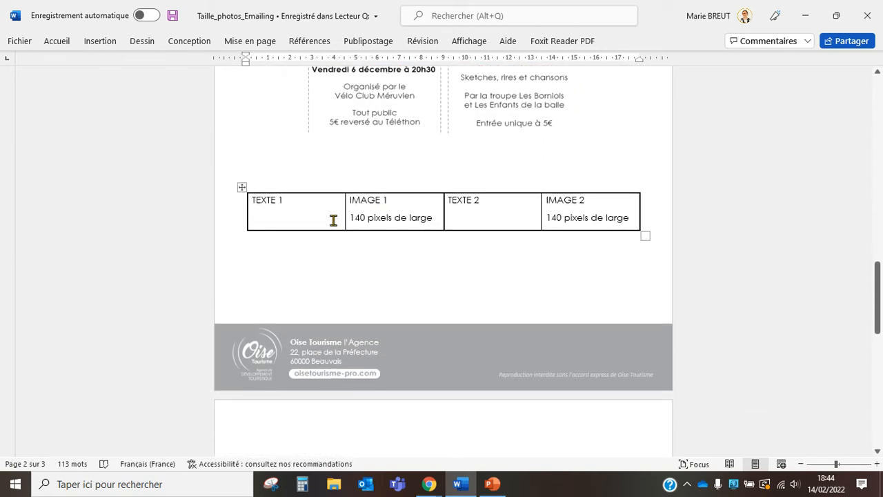
{"action": "scroll", "coordinate": [331, 226], "scroll_direction": "up", "scroll_amount": 2}
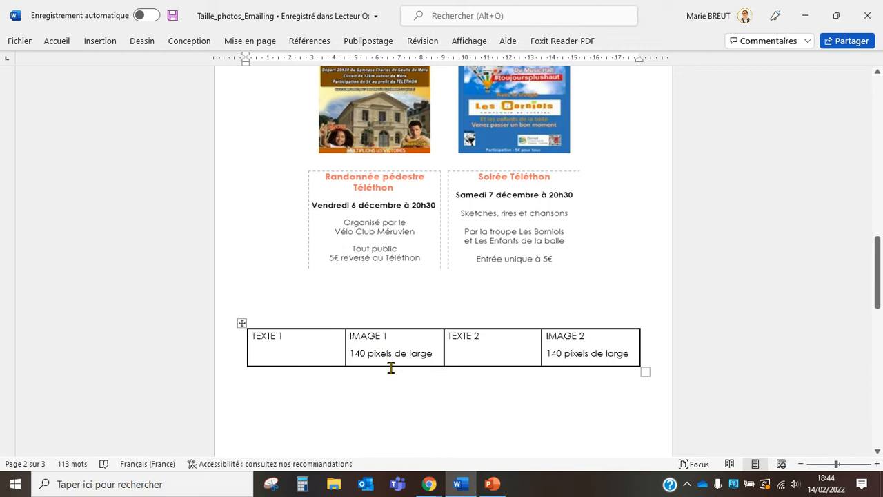
{"action": "scroll", "coordinate": [390, 368], "scroll_direction": "down", "scroll_amount": 6}
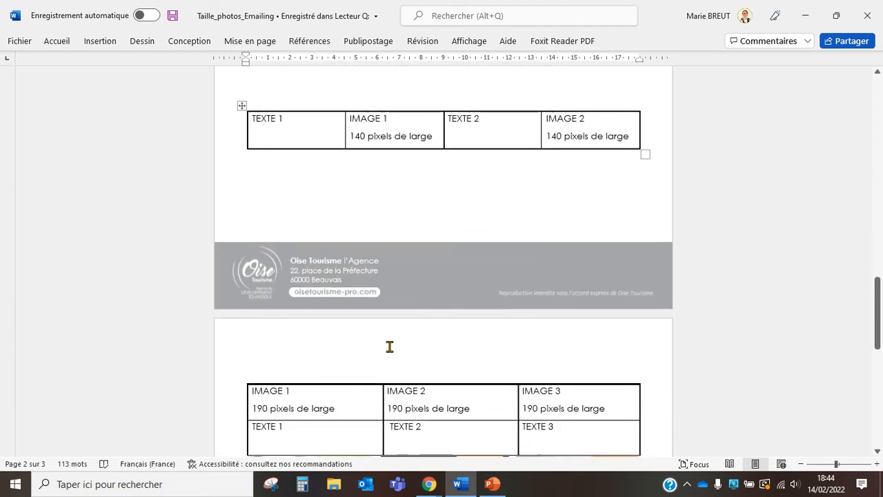
{"action": "scroll", "coordinate": [388, 349], "scroll_direction": "down", "scroll_amount": 1}
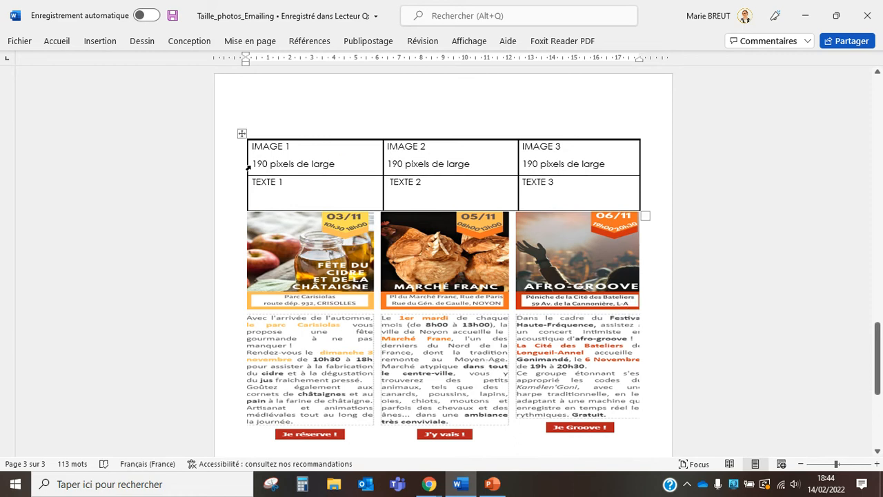
{"action": "scroll", "coordinate": [352, 259], "scroll_direction": "down", "scroll_amount": 2}
{"action": "scroll", "coordinate": [352, 258], "scroll_direction": "down", "scroll_amount": 3}
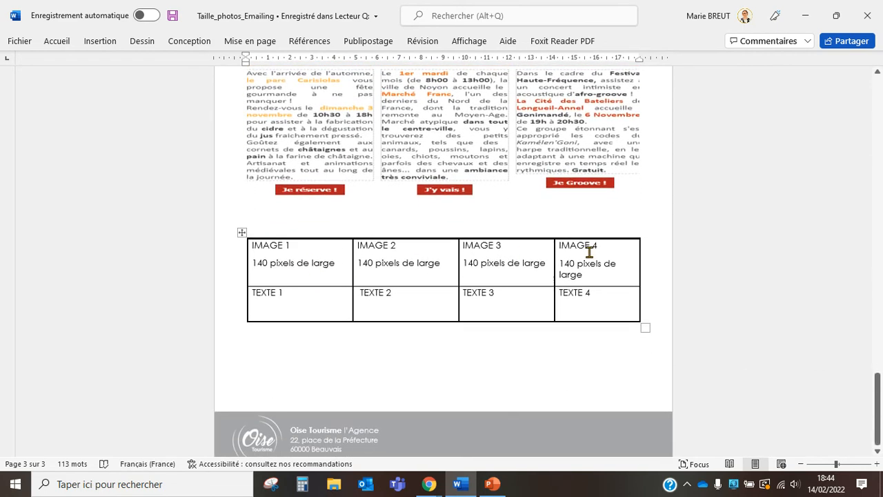
{"action": "scroll", "coordinate": [590, 252], "scroll_direction": "down", "scroll_amount": 1}
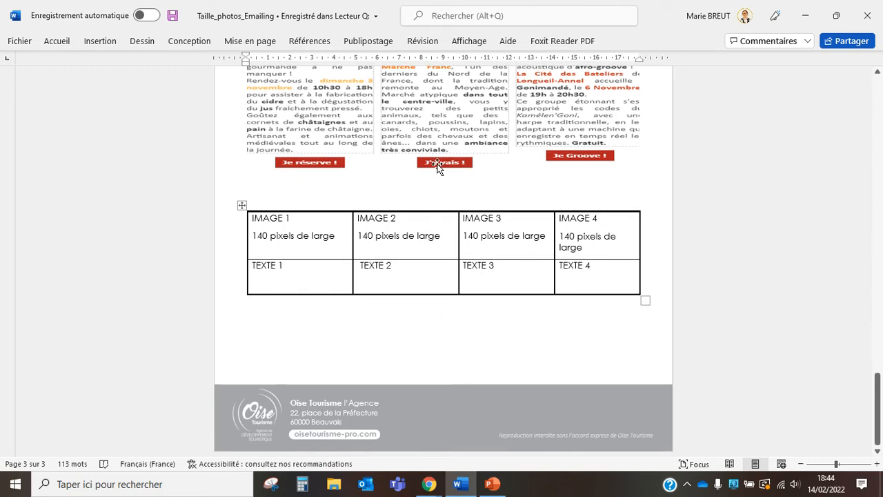
{"action": "left_click_drag", "start_coordinate": [876, 376], "coordinate": [876, 78]}
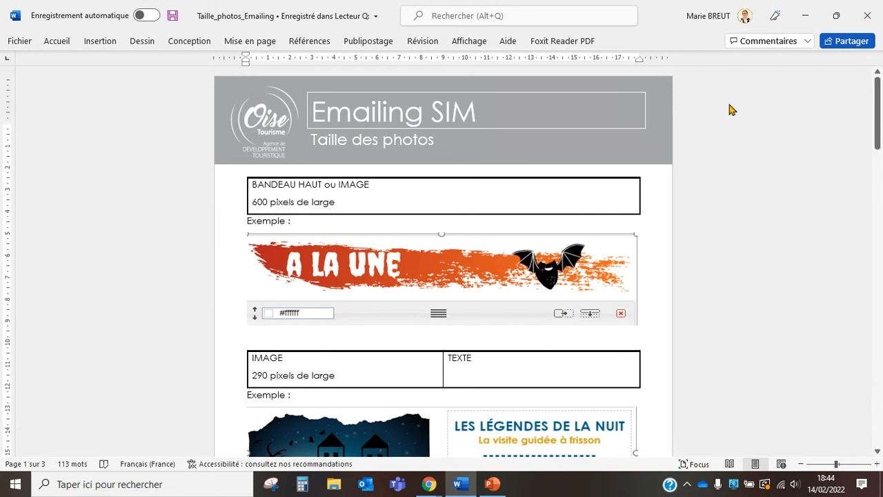
{"action": "left_click", "coordinate": [812, 16]}
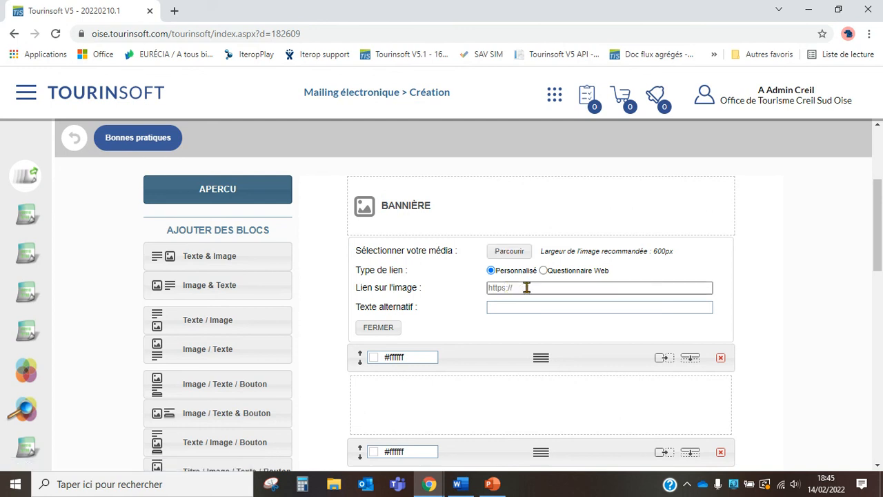
- Check the banner's Lien sur l'image and Texte alternatif fields, then switch to PowerPoint
{"action": "left_click", "coordinate": [526, 288]}
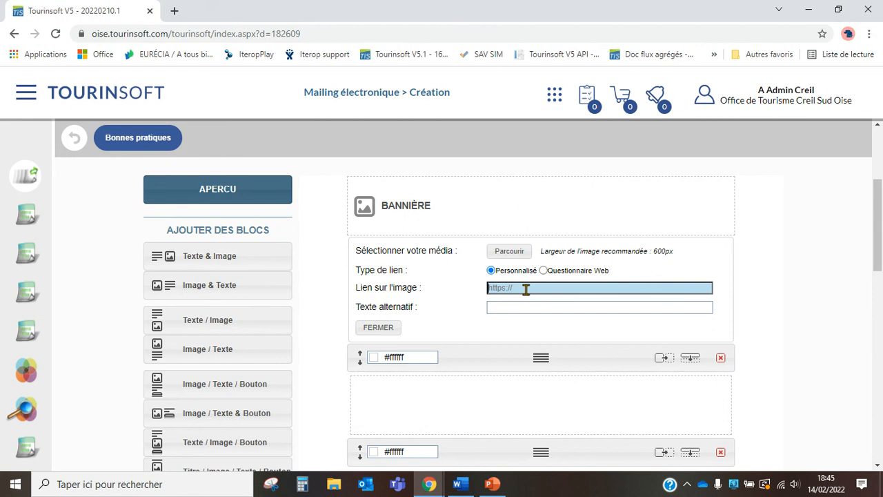
{"action": "left_click", "coordinate": [517, 308]}
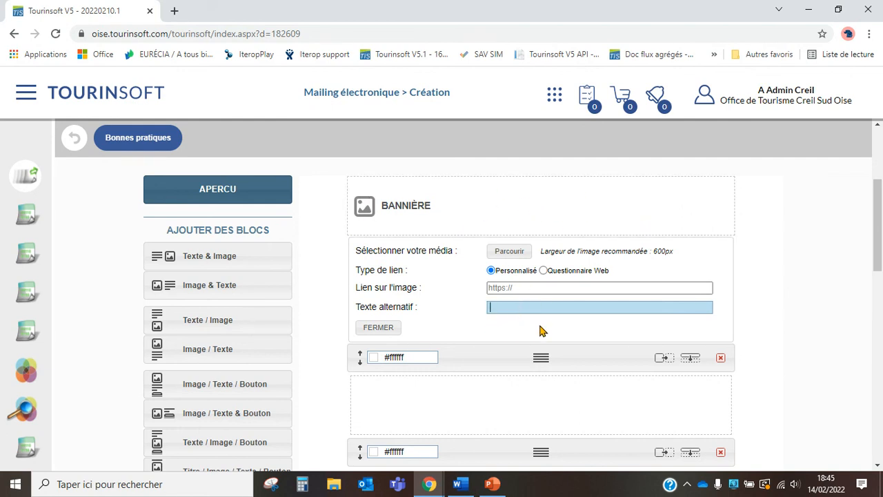
{"action": "left_click", "coordinate": [492, 484]}
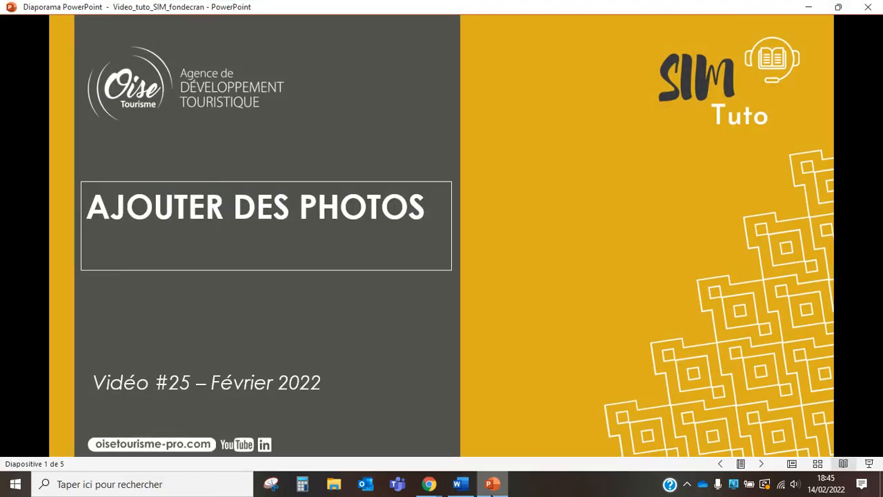